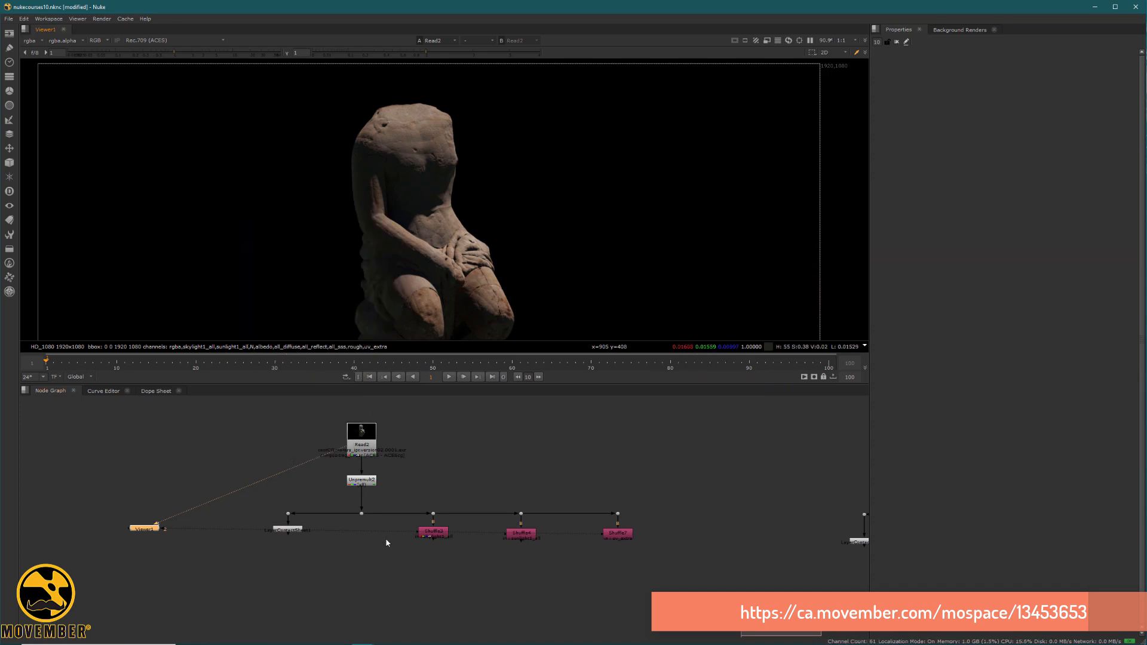
View the statue's skylight1_all pass and its sunlight1_all pass in turn.
middle_click_drag(386, 543, 392, 624)
scroll(389, 482, "up", 4)
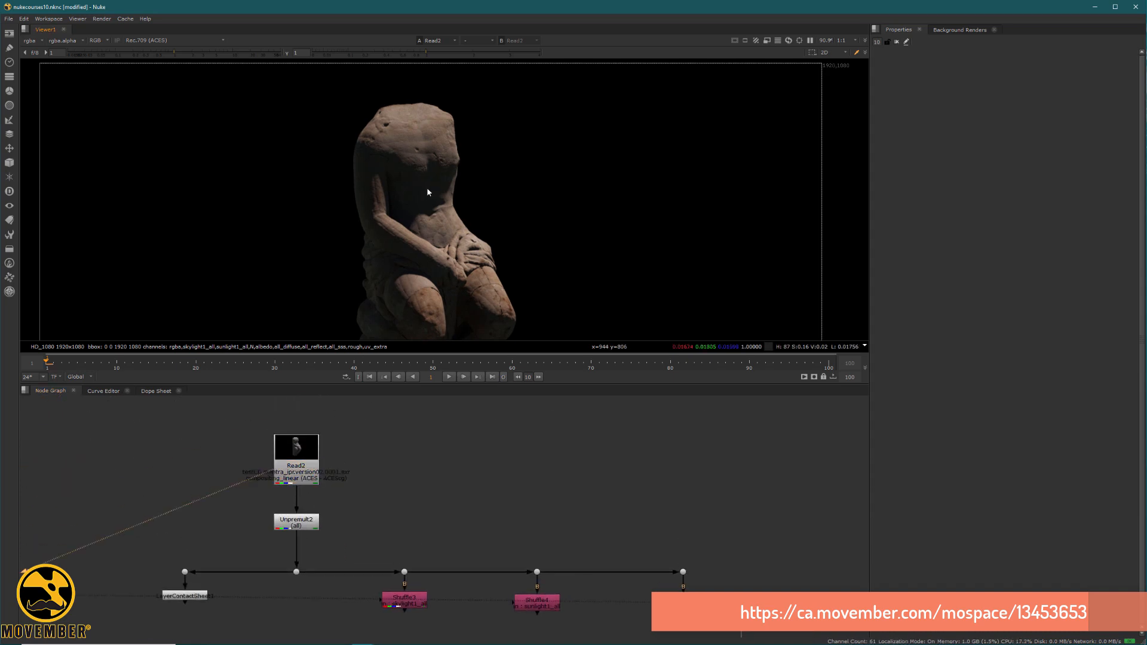
scroll(427, 191, "down", 3)
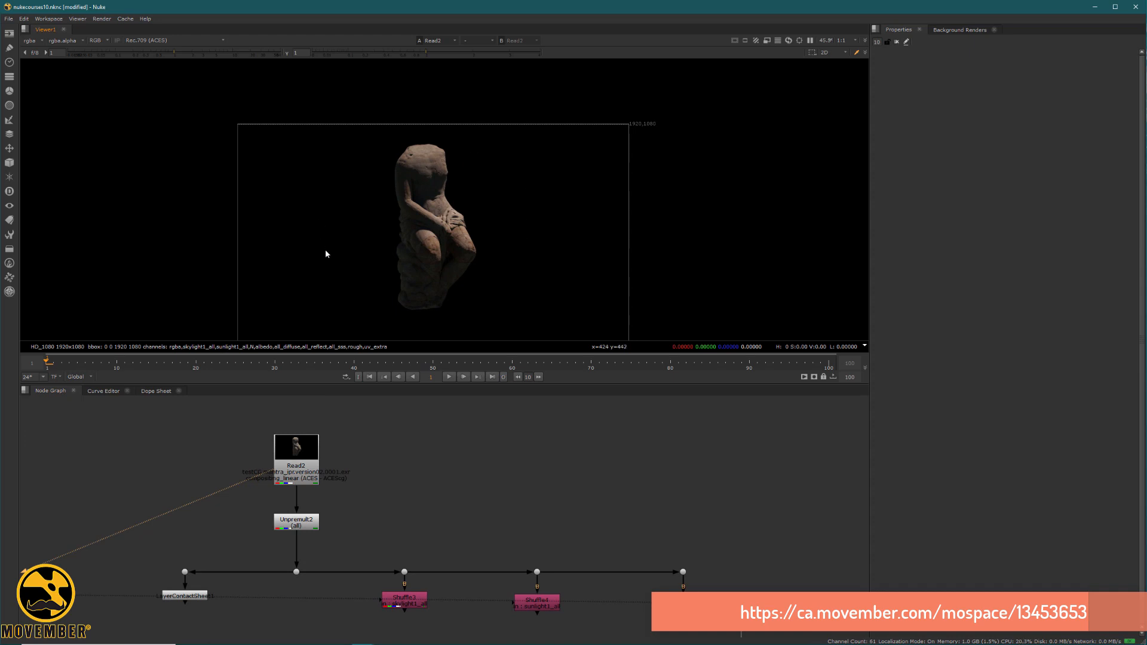
middle_click_drag(428, 575, 390, 437)
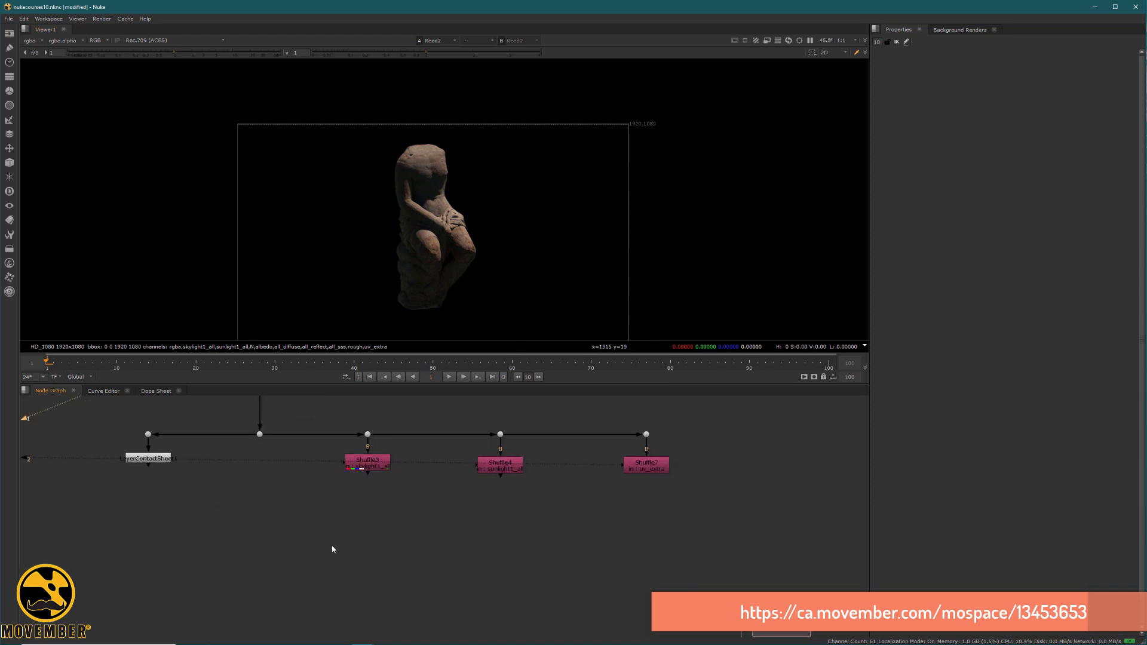
left_click(368, 471)
key("1")
left_click(495, 468)
key("1")
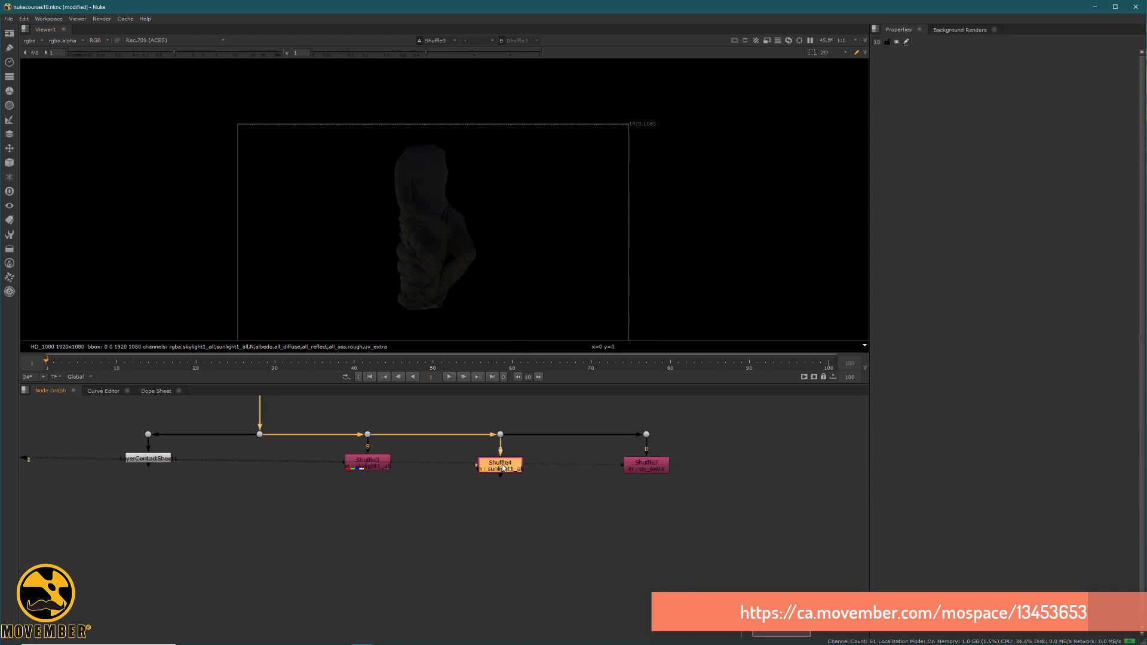
Compare the full statue render from Read2 with its separate skylight and sunlight passes.
middle_click_drag(369, 436, 402, 545)
middle_click_drag(335, 478, 345, 516)
left_click(307, 480)
key("1")
left_click(419, 452)
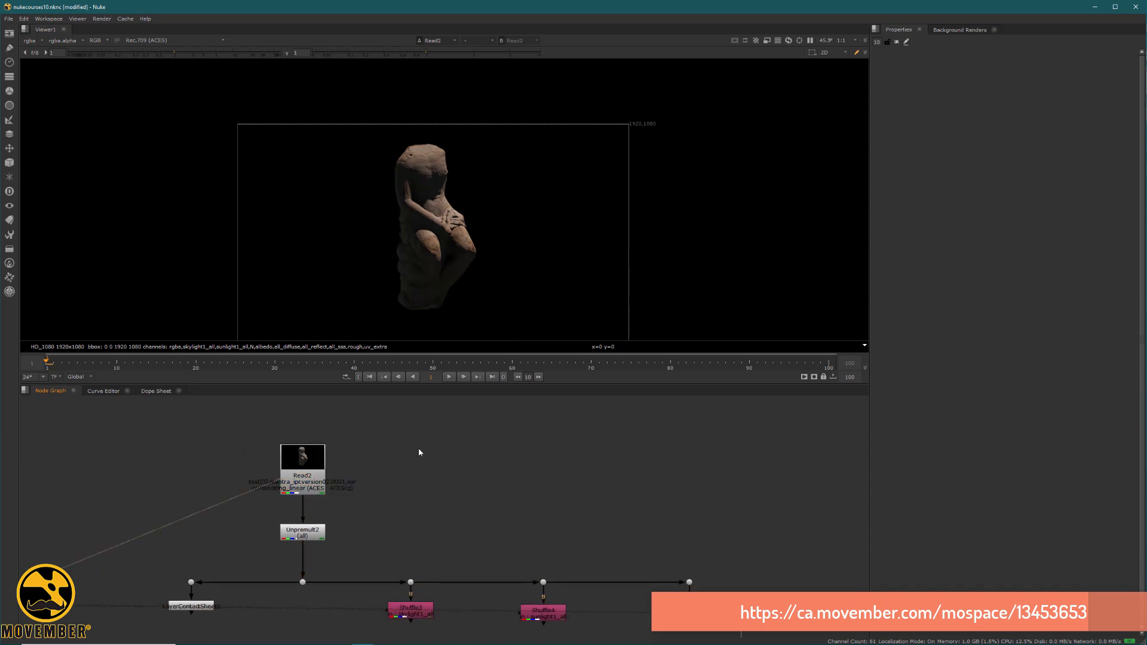
middle_click_drag(418, 451, 409, 363)
left_click(404, 515)
key("1")
left_click(486, 524)
left_click(550, 530)
key("1")
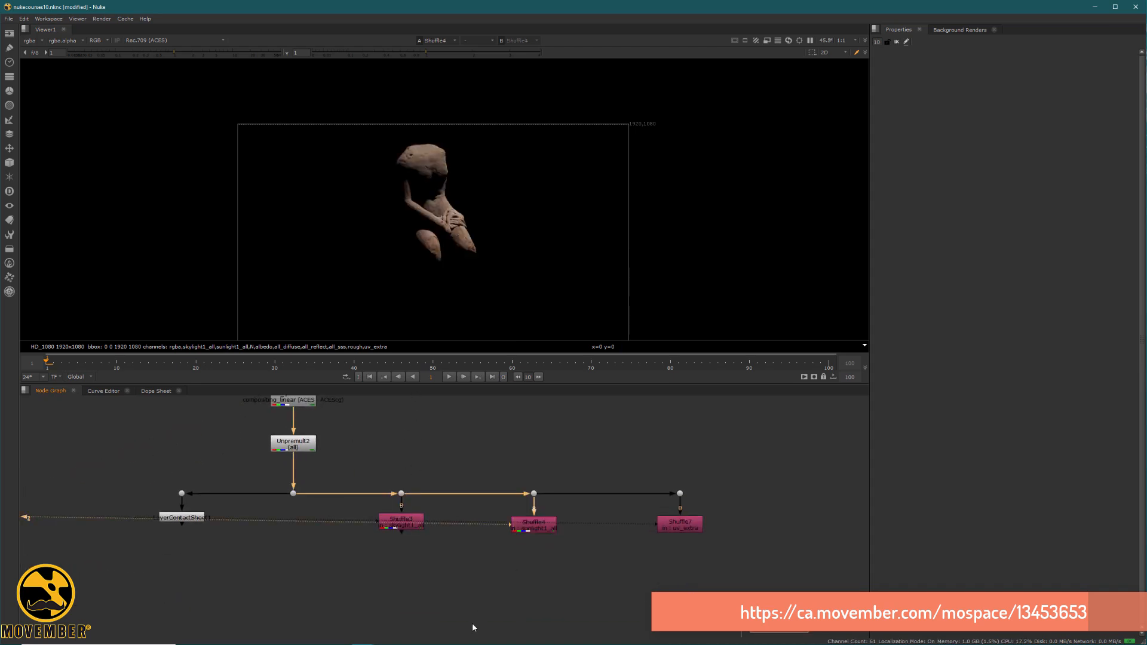
Add a Merge below Shuffle3 with Shuffle3 as B and Shuffle4 as A, and set its operation to plus.
middle_click_drag(414, 456, 425, 391)
left_click_drag(624, 505, 322, 438)
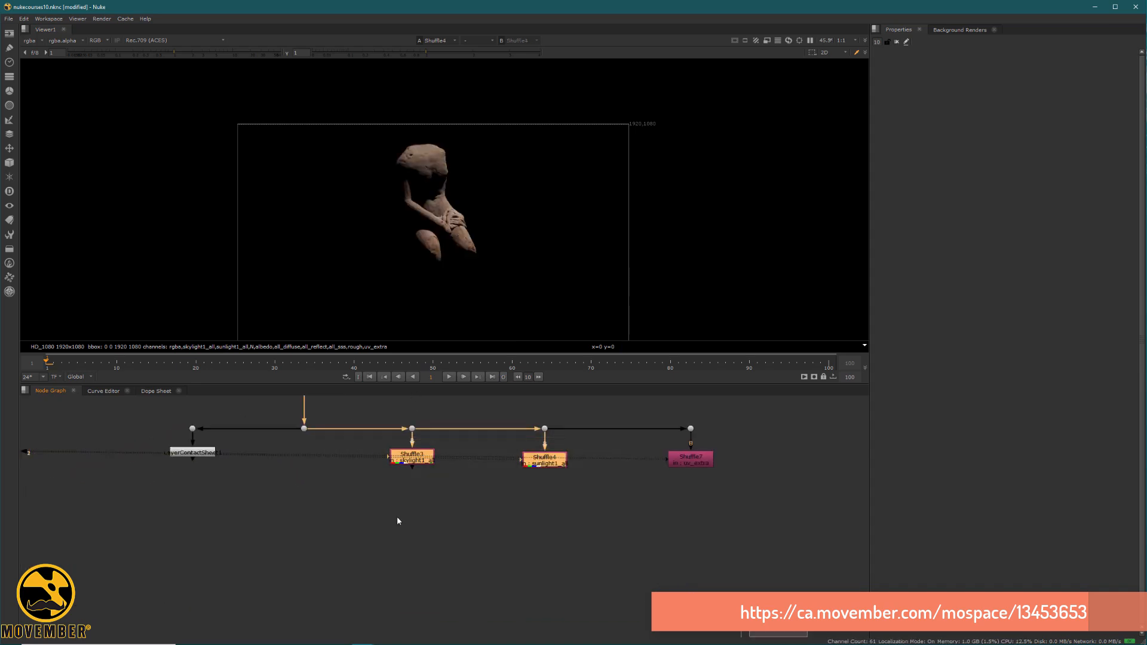
left_click(398, 519)
key("m")
left_click_drag(408, 458, 410, 458)
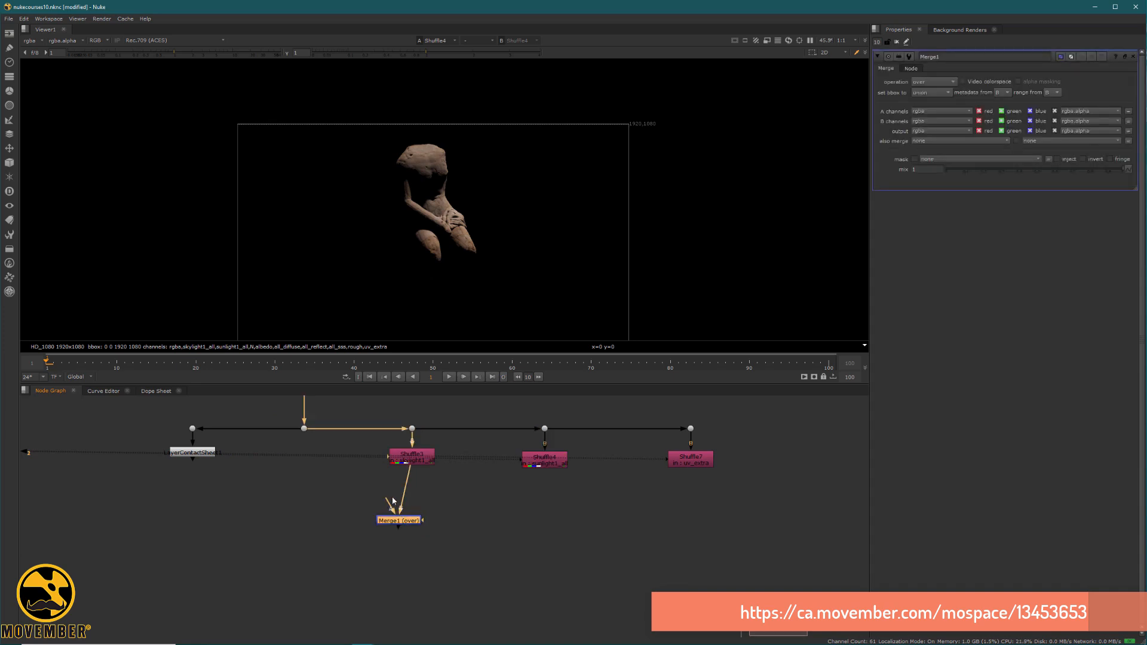
left_click_drag(389, 506, 533, 464)
left_click_drag(400, 524, 414, 535)
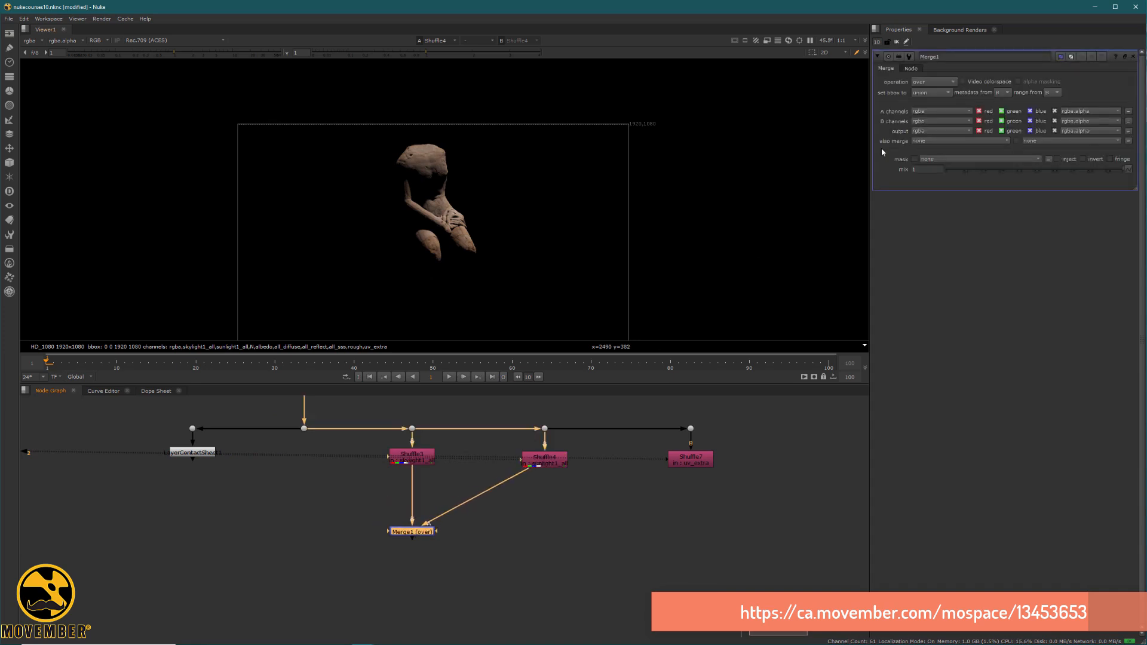
left_click(937, 82)
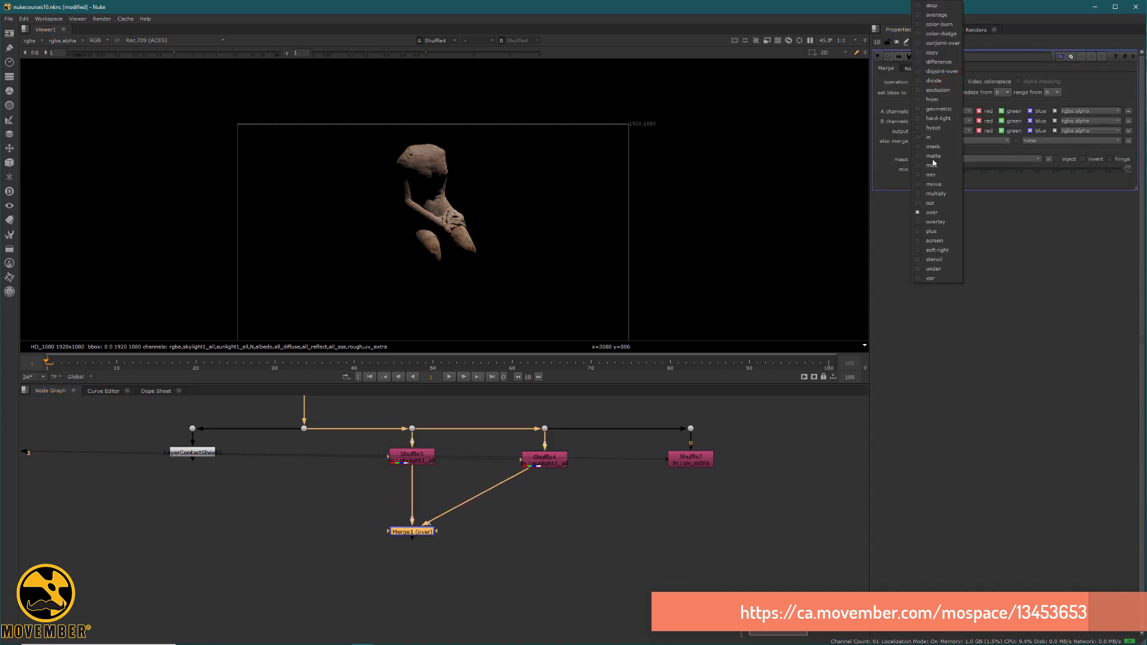
left_click(938, 231)
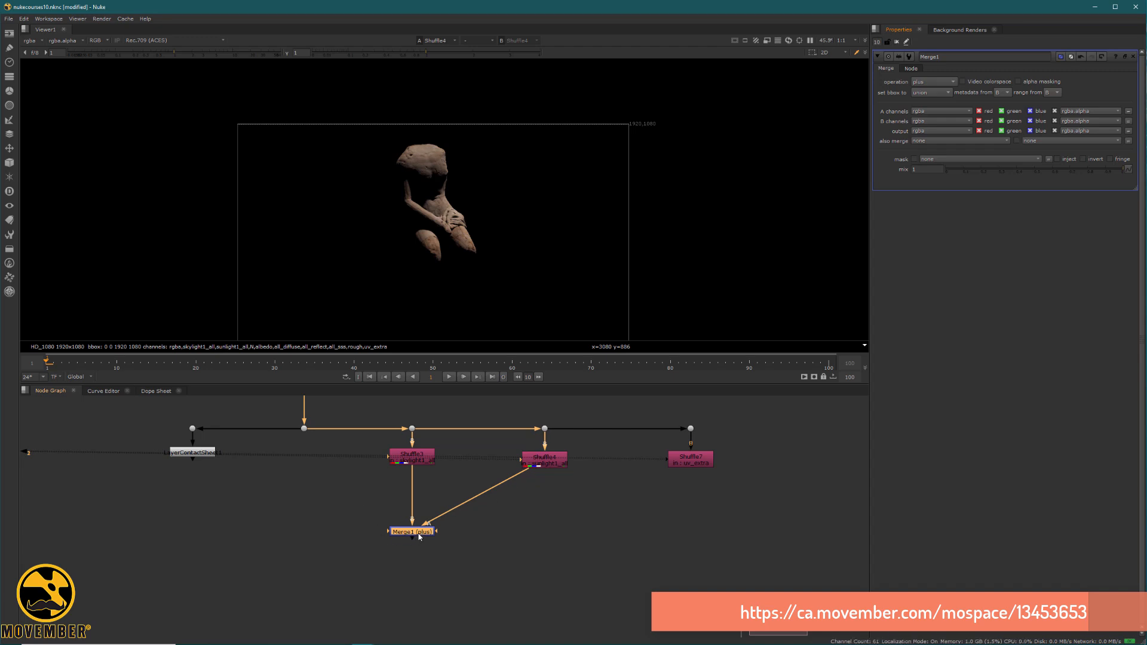
Compare the merged light passes with the unpremultiplied original render by repeatedly switching the viewer between them.
key("2")
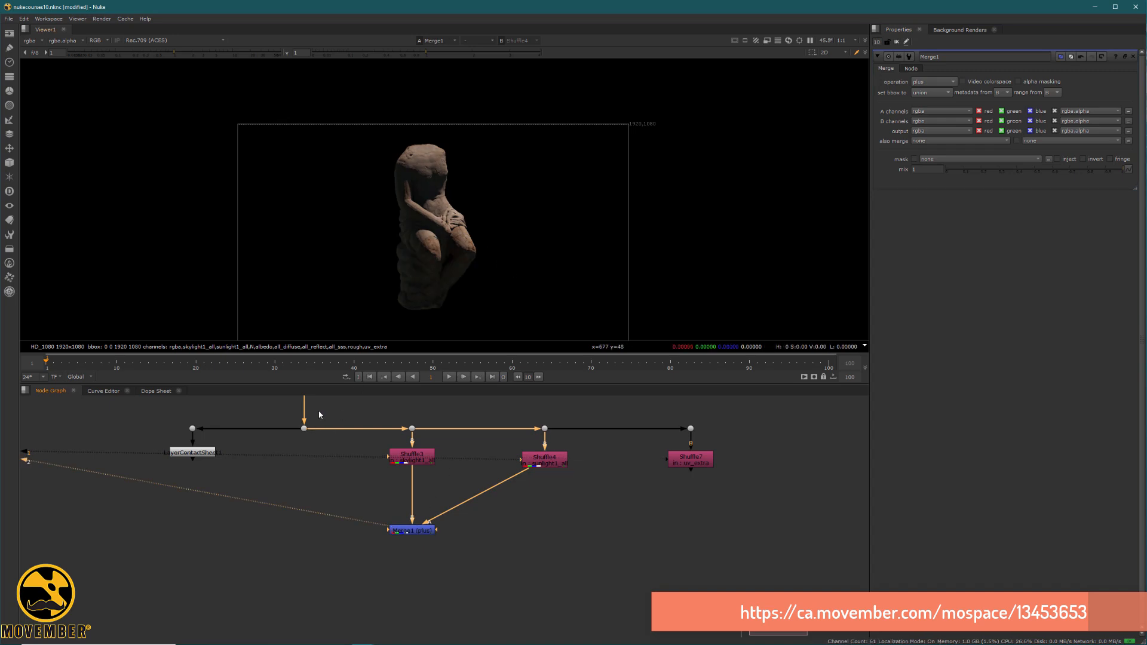
key("1")
key("2")
key("1")
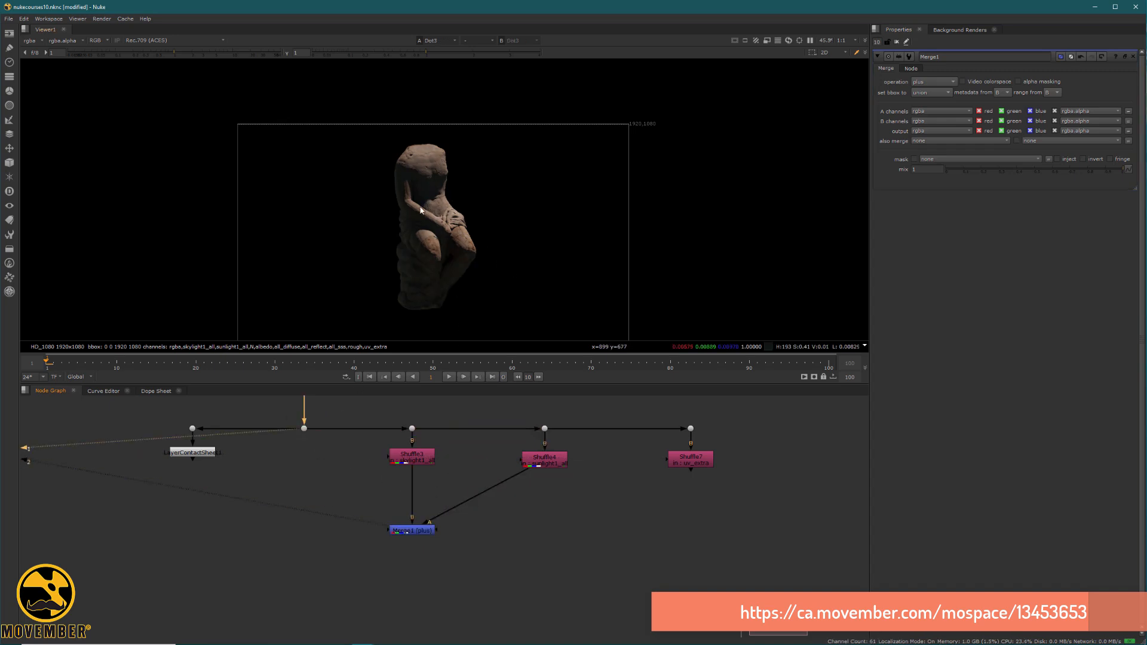
key("2")
key("1")
key("2")
key("1")
key("2")
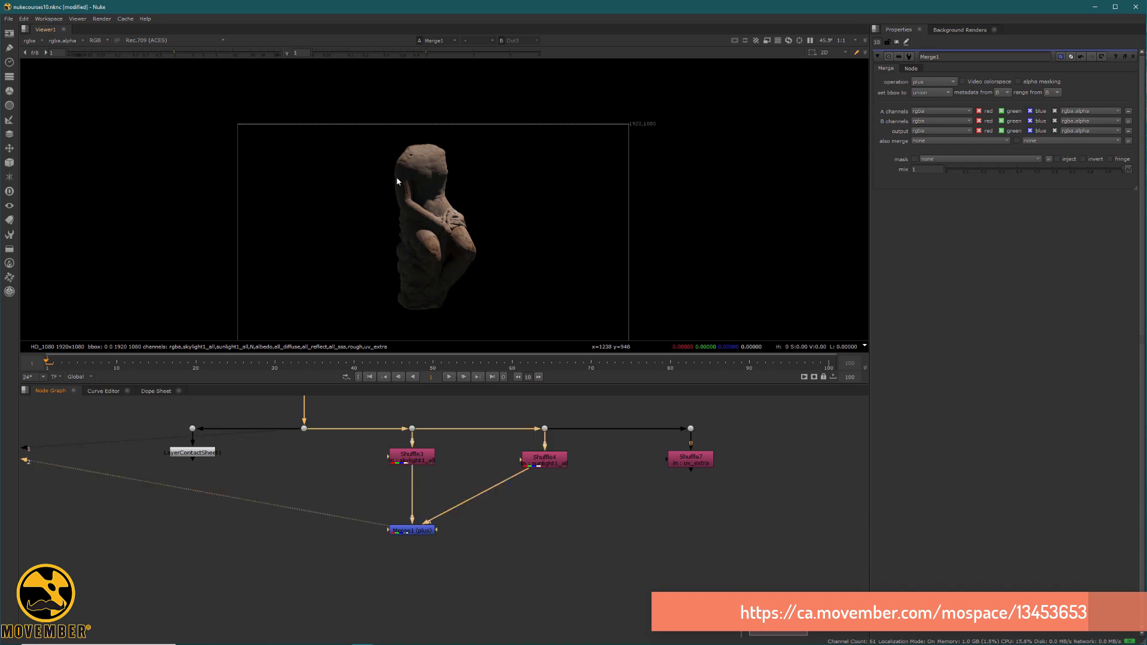
key("1")
key("2")
key("1")
scroll(448, 230, "up", 2)
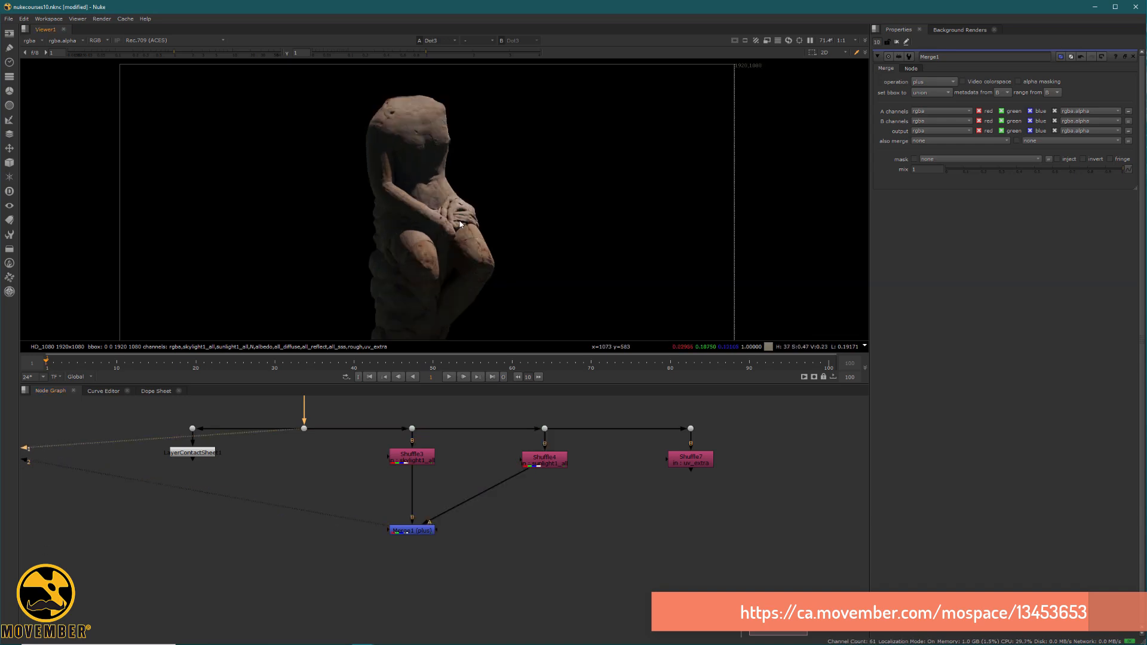
key("2")
key("1")
scroll(441, 167, "down", 2)
middle_click_drag(441, 170, 446, 217)
Insert a Grade node between Shuffle3 and the Merge, set its gain to 2.26, and view the merged result.
middle_click(450, 476)
scroll(450, 476, "up", 2)
left_click(424, 469)
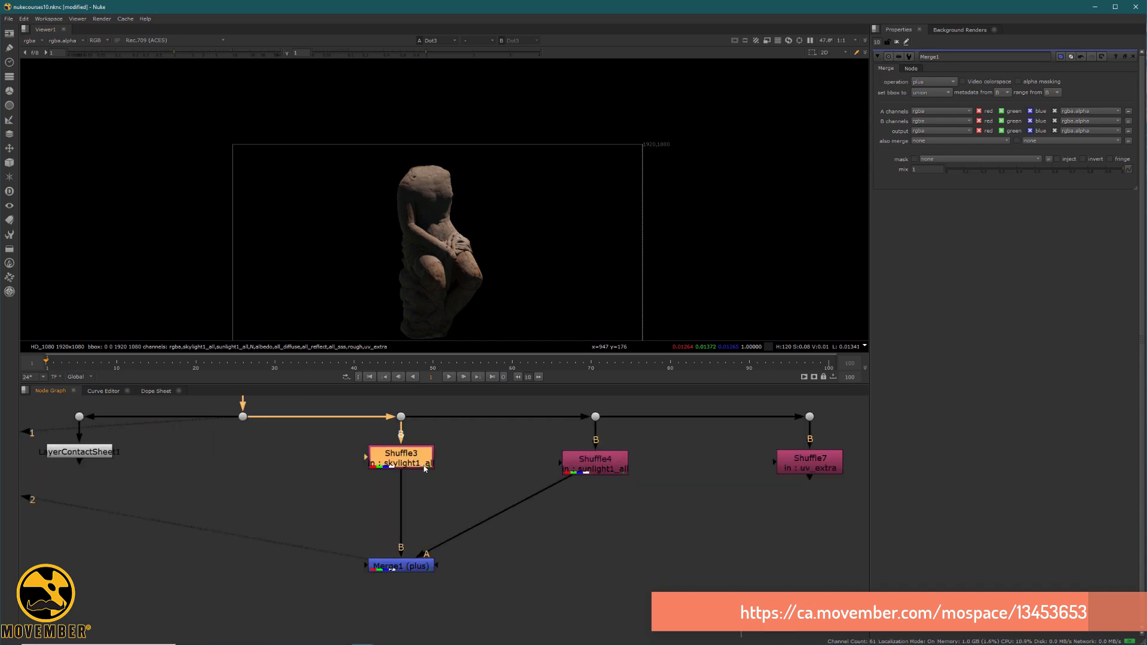
key("g")
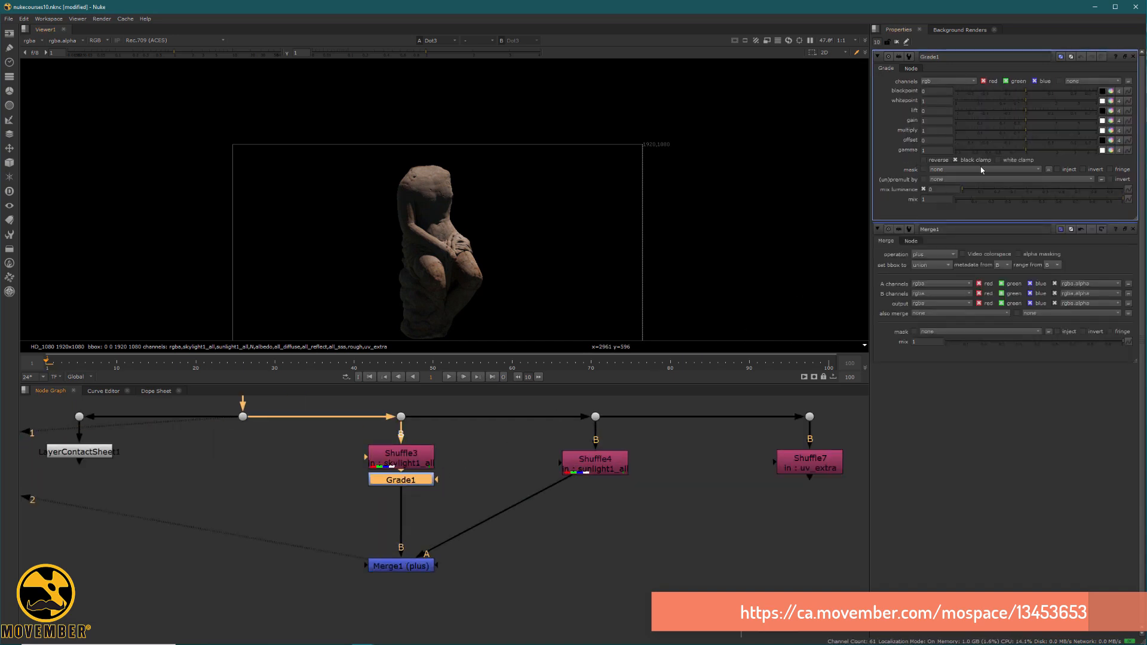
left_click_drag(1026, 121, 1059, 112)
left_click(421, 568, "ctrl+shift")
left_click_drag(418, 481, 418, 499)
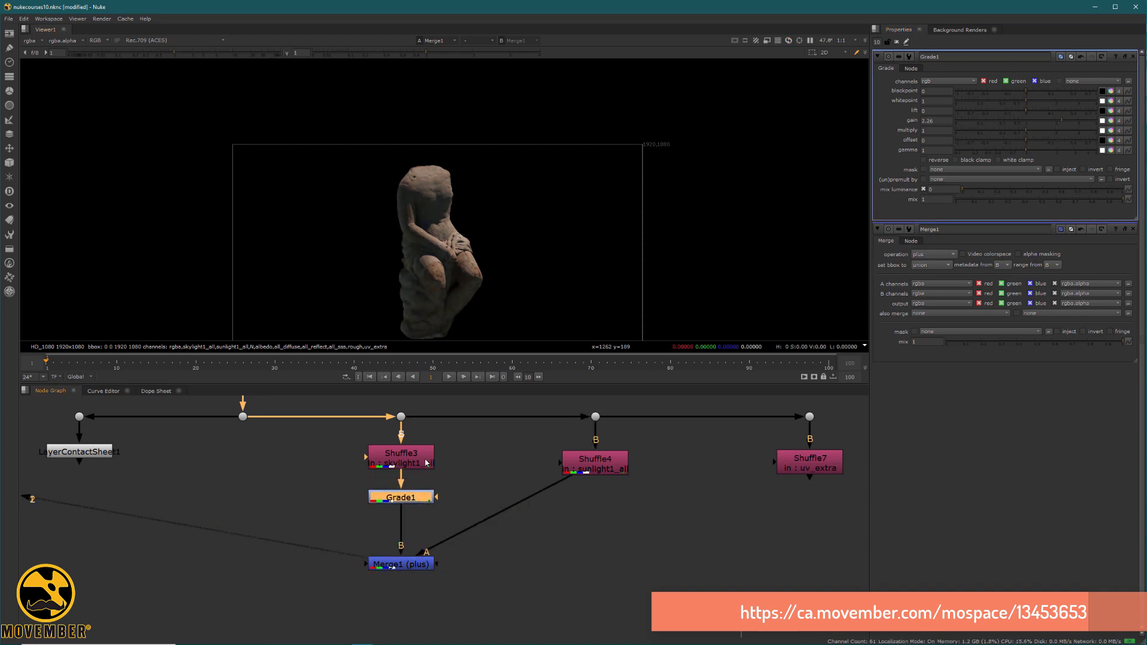
Warm the skylight grade's gain to red 2.26, green about 2.15 and blue about 2.02, checking the graded pass and the merge.
key("1")
scroll(412, 222, "up", 3)
middle_click_drag(435, 228, 418, 248)
scroll(386, 224, "up", 2)
mouse_move(402, 160)
middle_mouse_down()
mouse_move(410, 219)
mouse_move(396, 249)
mouse_move(400, 190)
middle_mouse_up()
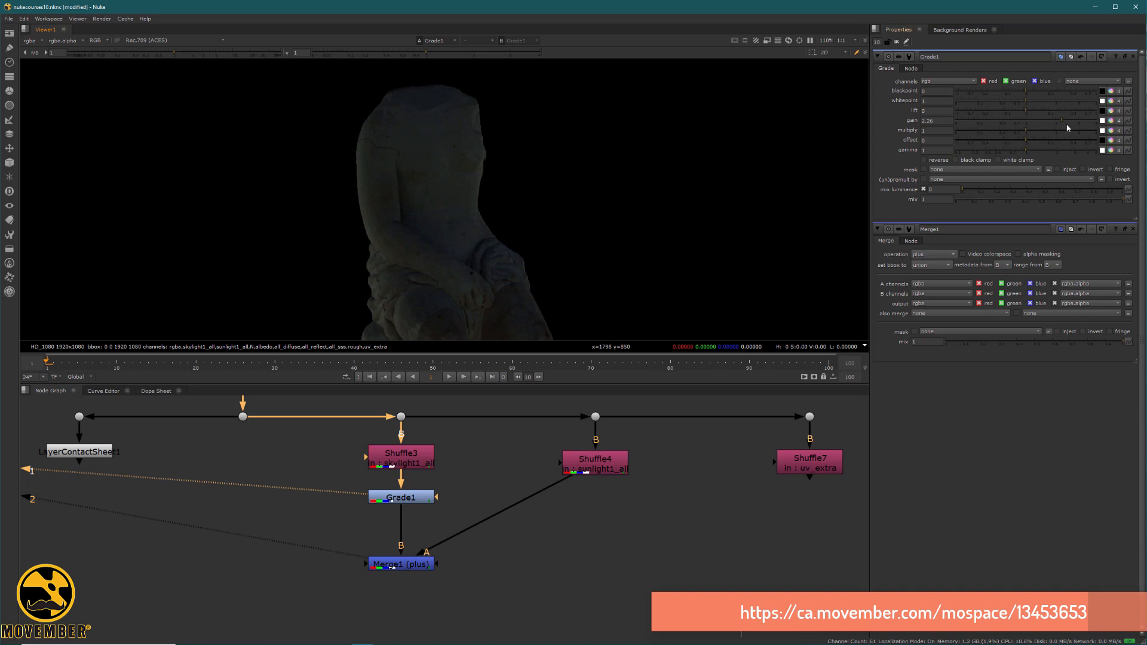
left_click(1110, 121)
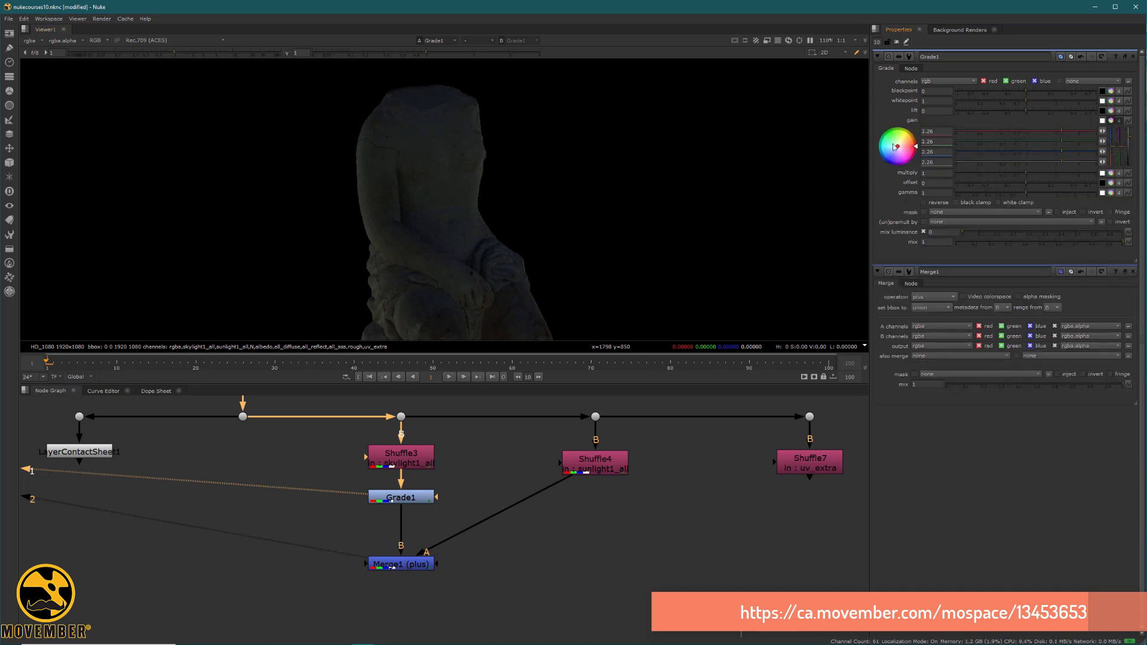
left_click_drag(899, 148, 913, 137)
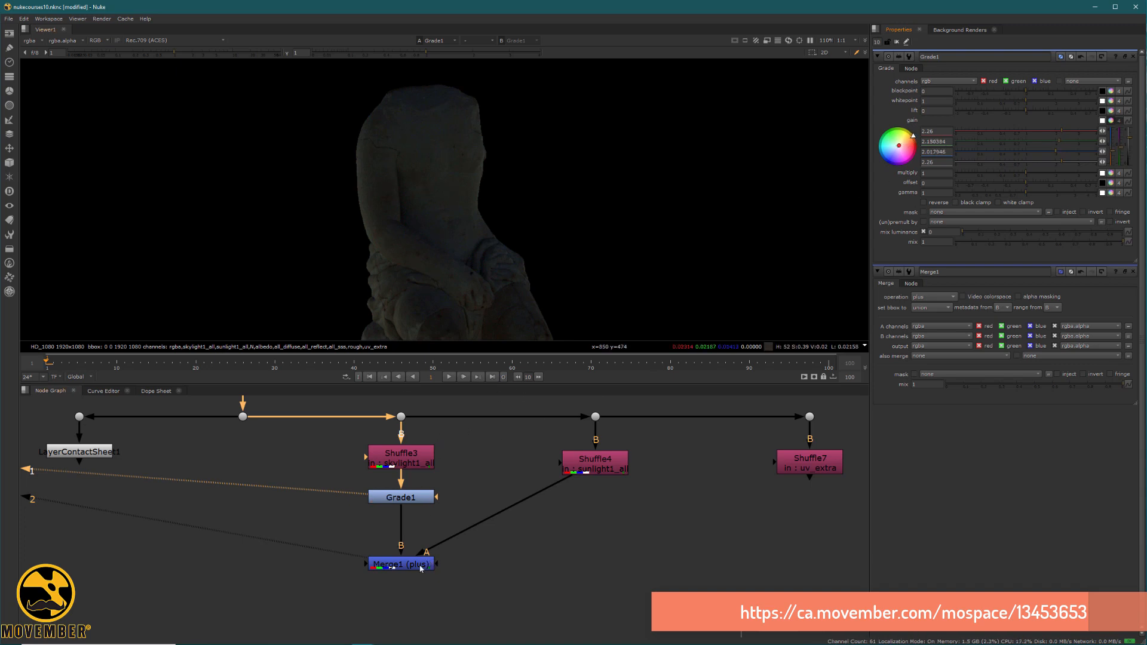
key("1")
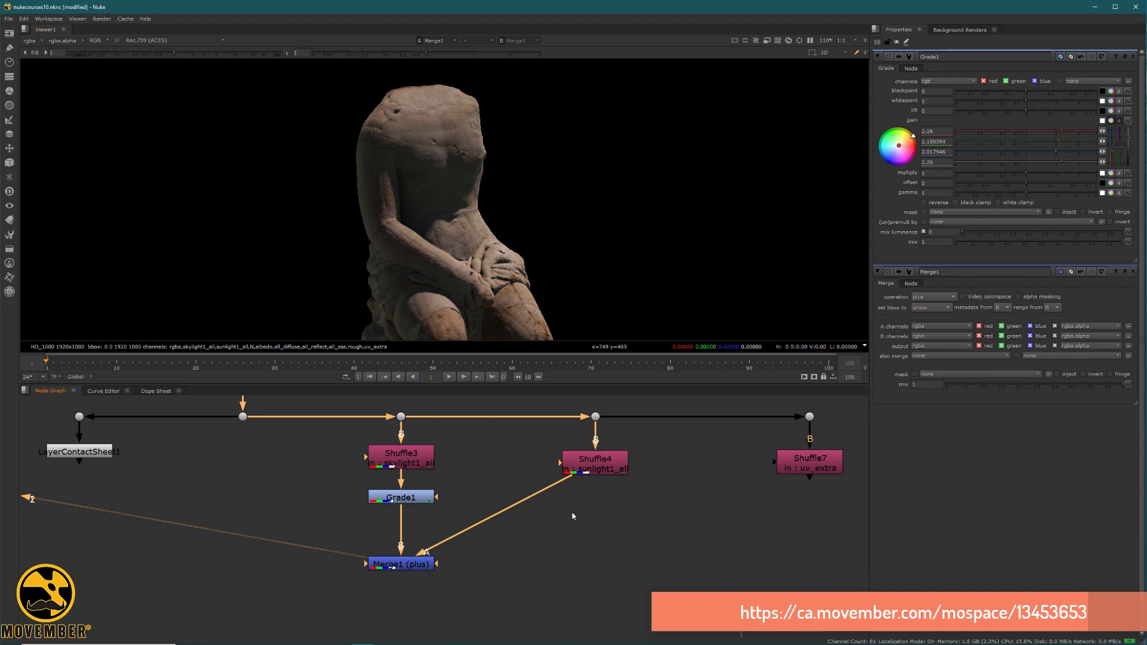
View the unpremultiplied fox statue render from Read1 and inspect its coloured lighting up close.
scroll(645, 493, "down", 4)
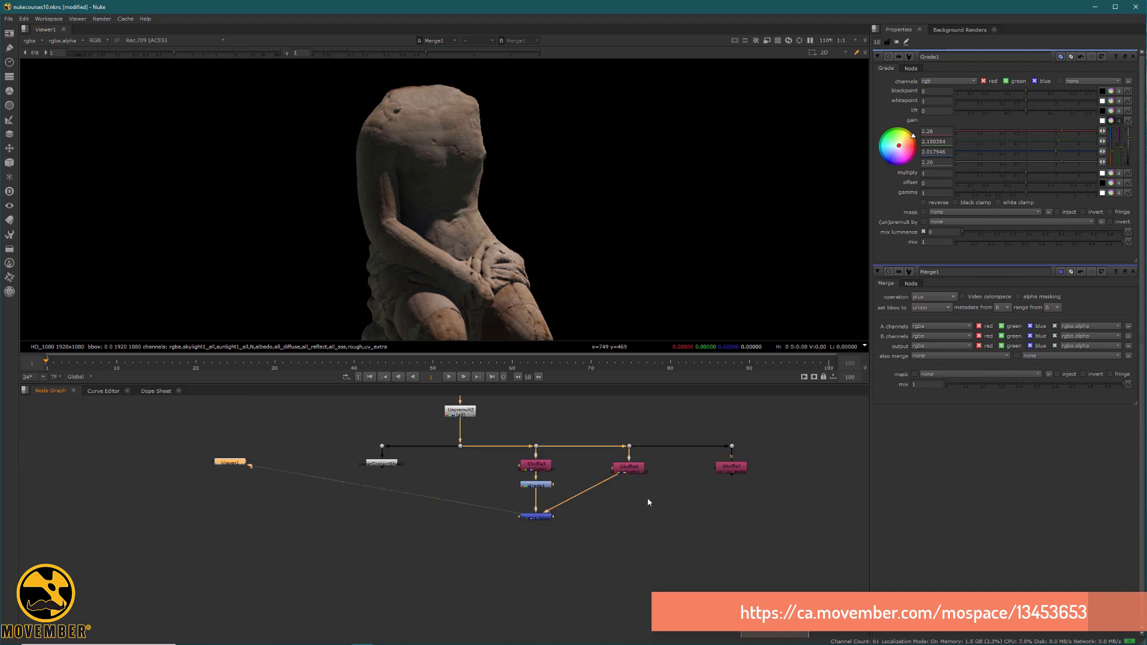
middle_click_drag(649, 499, 14, 480)
middle_click_drag(545, 486, 497, 532)
left_click(534, 500)
key("1")
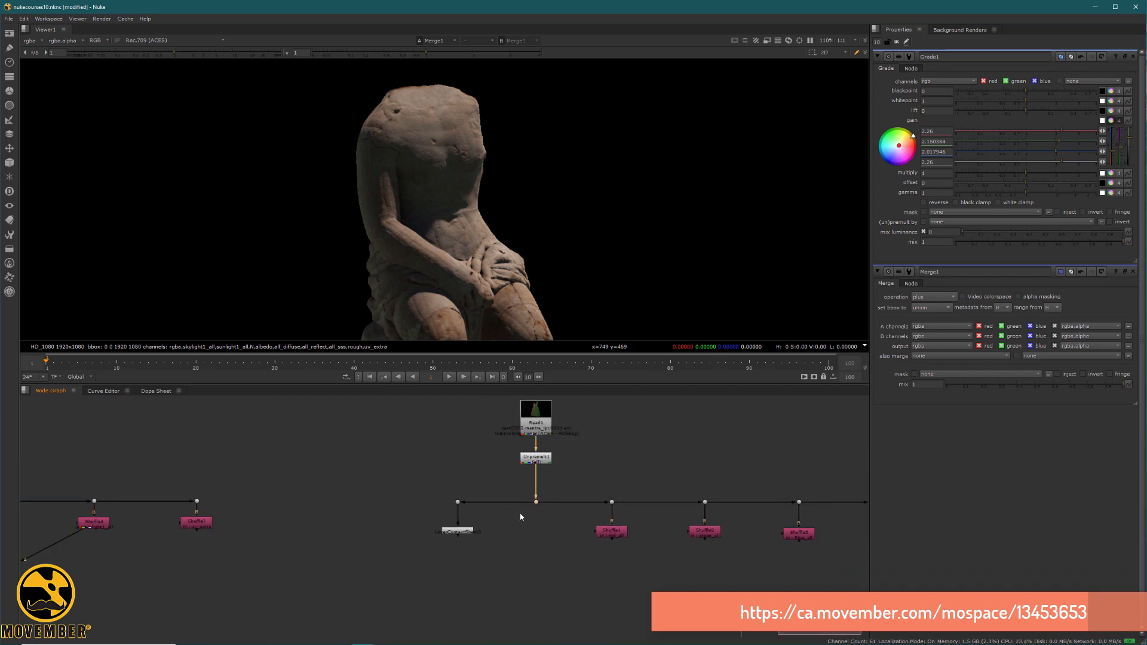
scroll(418, 203, "down", 4)
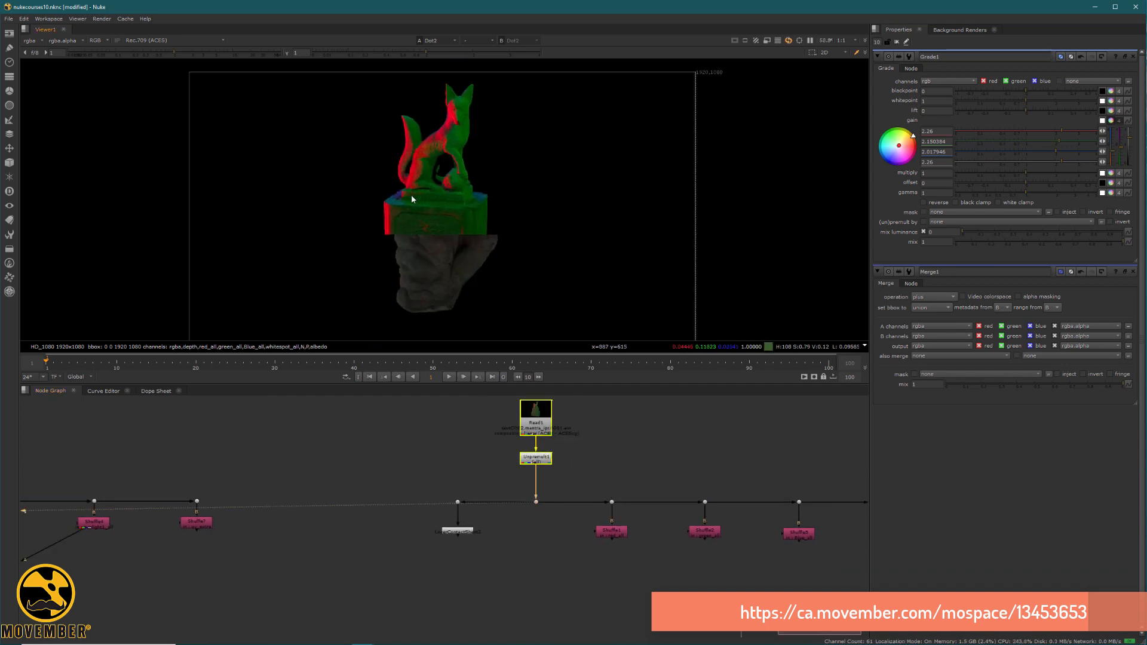
scroll(446, 165, "up", 5)
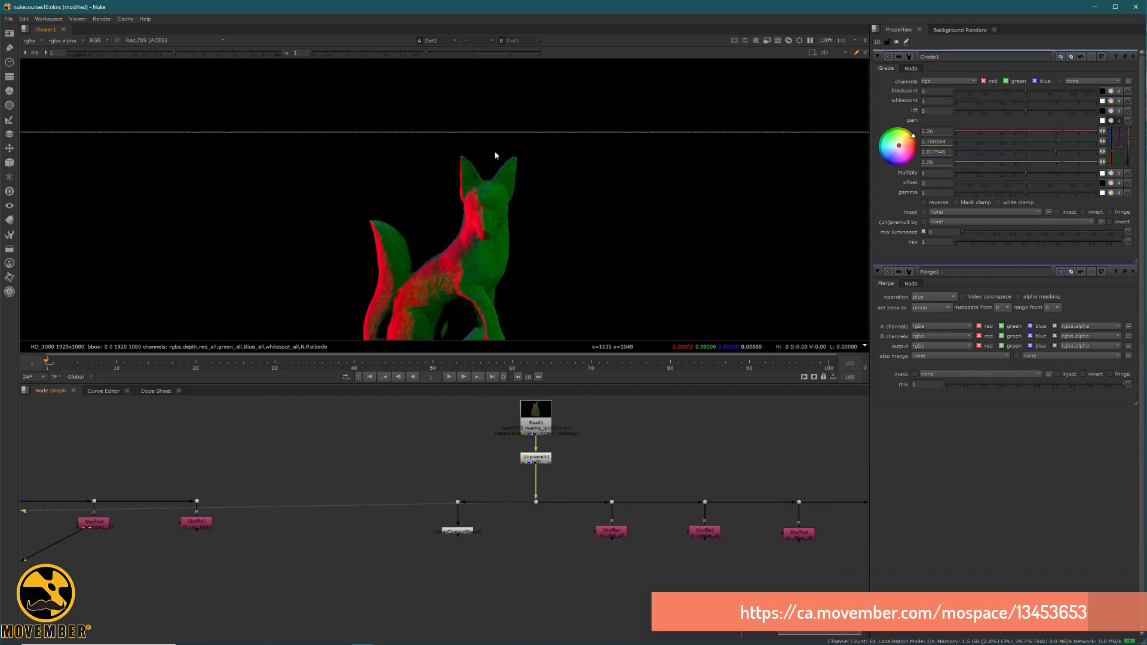
View each of the fox statue's four shuffled light passes, returning to the red light pass.
left_click(620, 537)
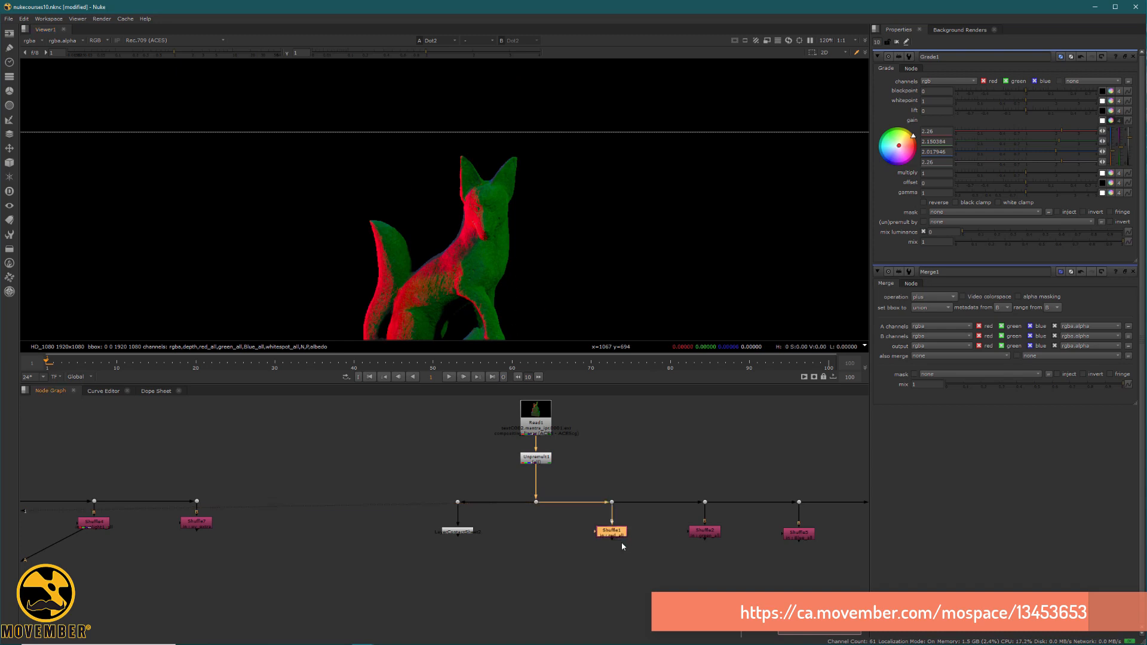
key("1")
left_click(708, 532)
key("1")
middle_click_drag(578, 497, 391, 436)
left_click(612, 472)
key("1")
left_click(704, 470)
key("1")
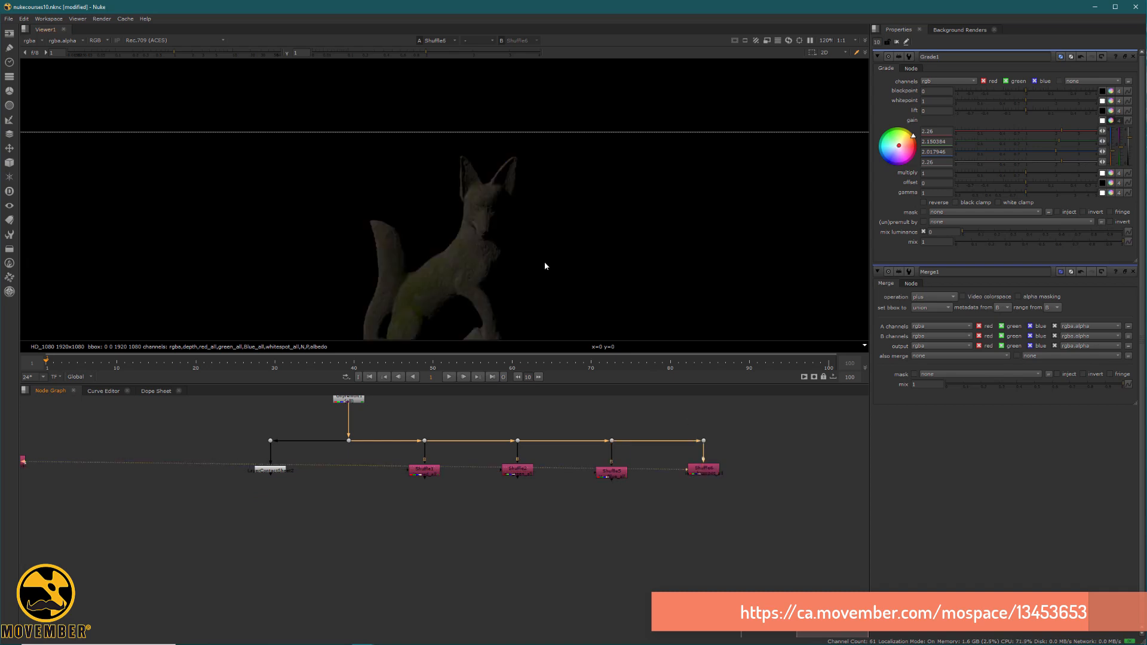
scroll(438, 209, "down", 4)
scroll(448, 206, "up", 4)
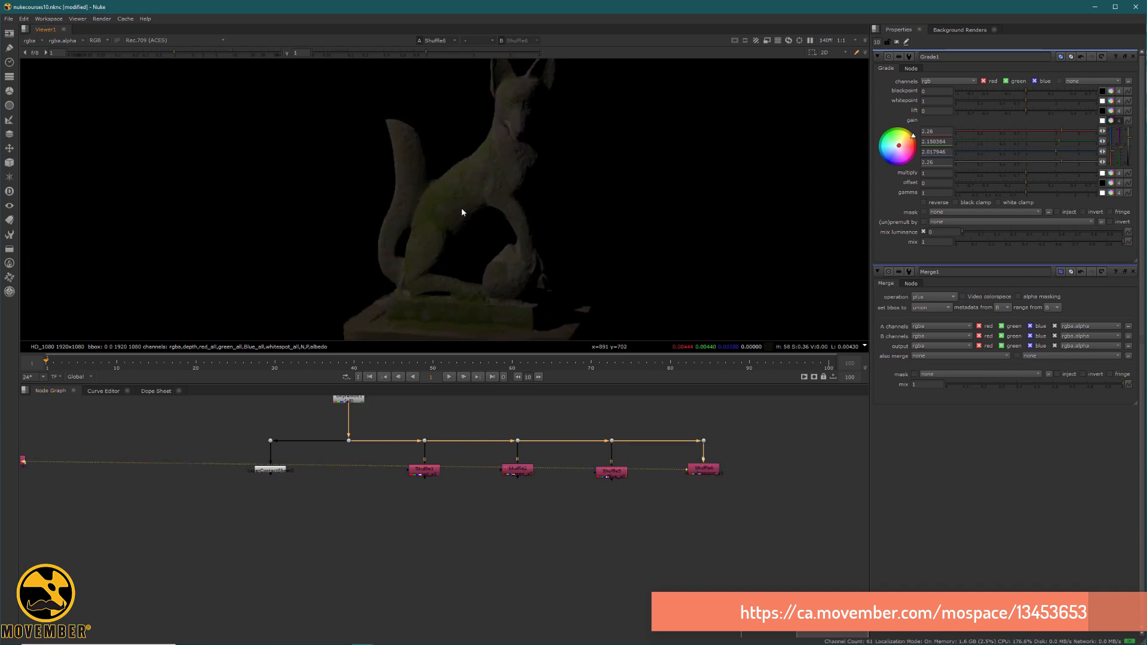
left_click(425, 471)
key("1")
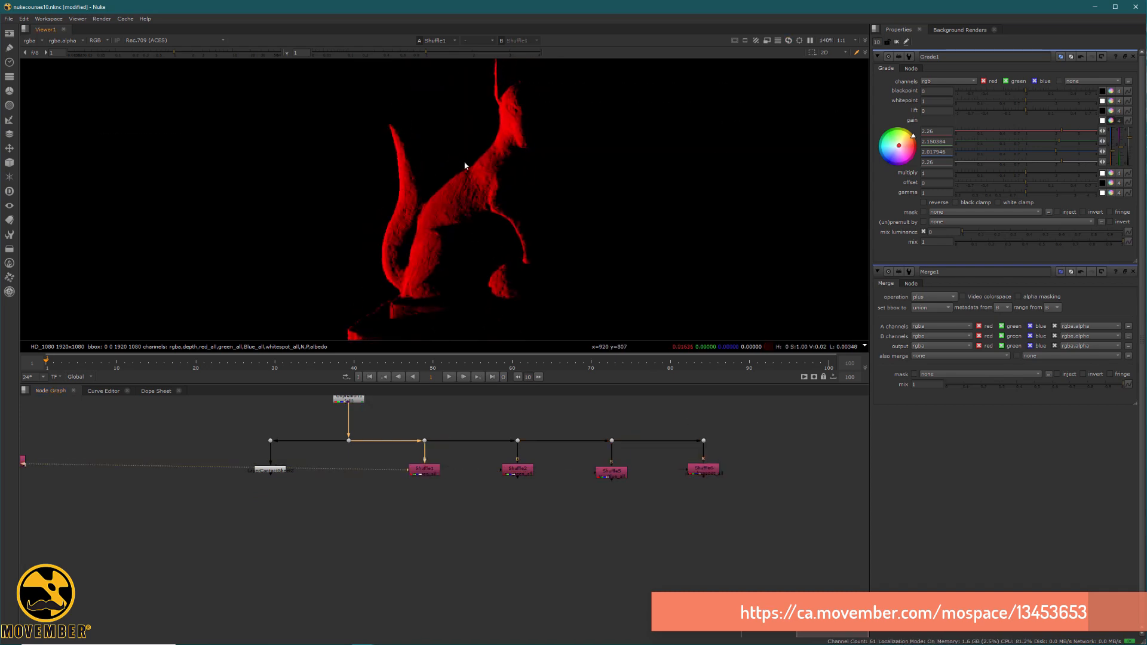
Merge the fox statue's four light pass shuffles into one Merge node below Shuffle1, using the plus operation.
left_click_drag(765, 507, 354, 443)
key("m")
left_click_drag(706, 485, 409, 550)
left_click(932, 82)
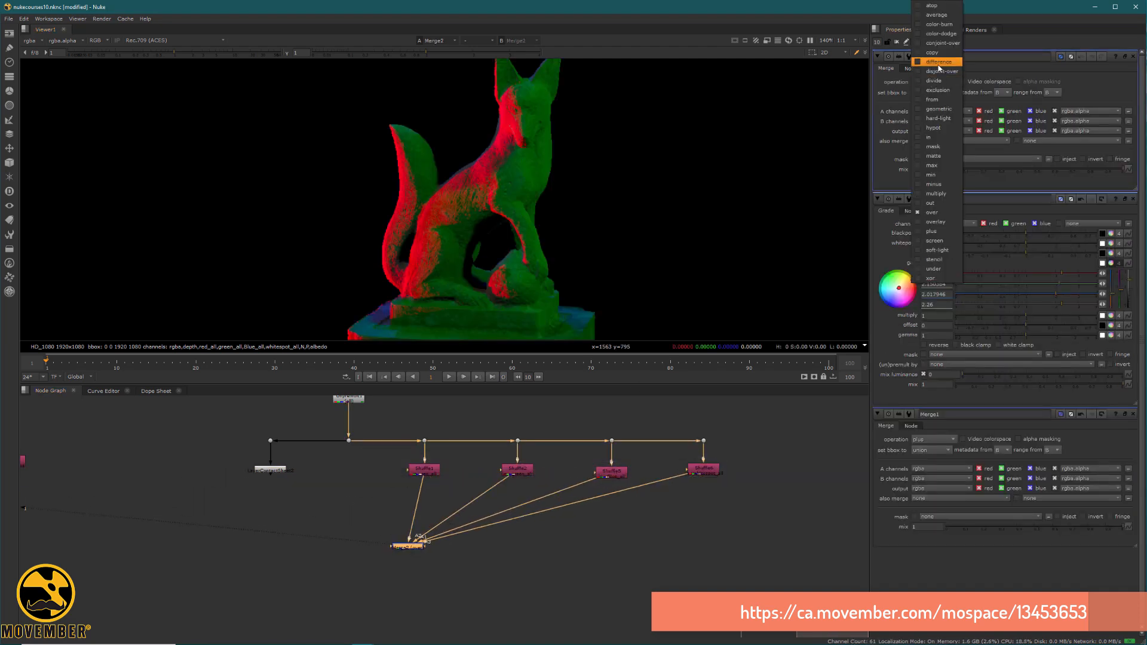
left_click(944, 232)
left_click_drag(414, 549, 429, 561)
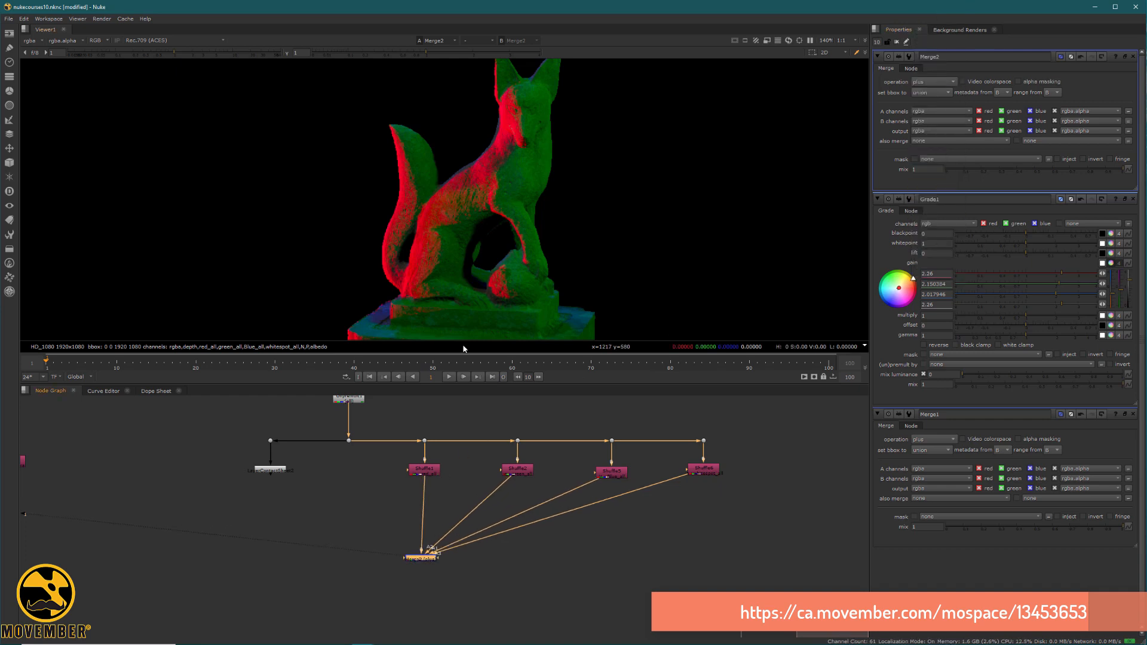
Insert a Saturation node between the red light pass shuffle and the Merge node.
scroll(484, 179, "up", 3)
left_click(432, 474)
key("1")
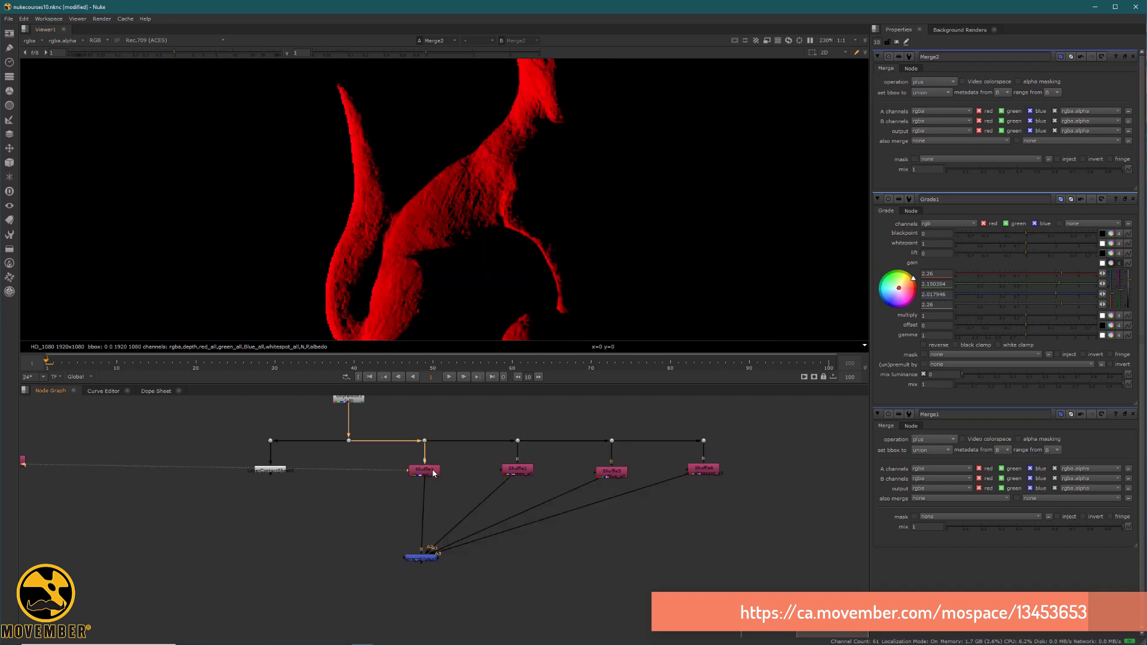
left_click(444, 502)
key("Tab")
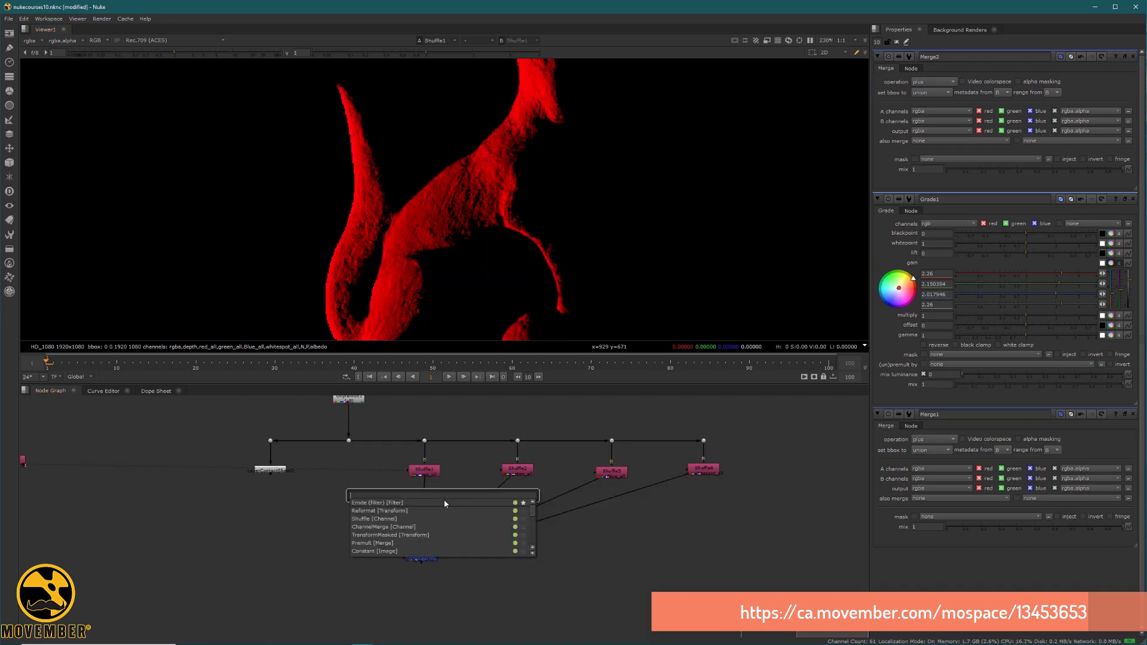
type("sat")
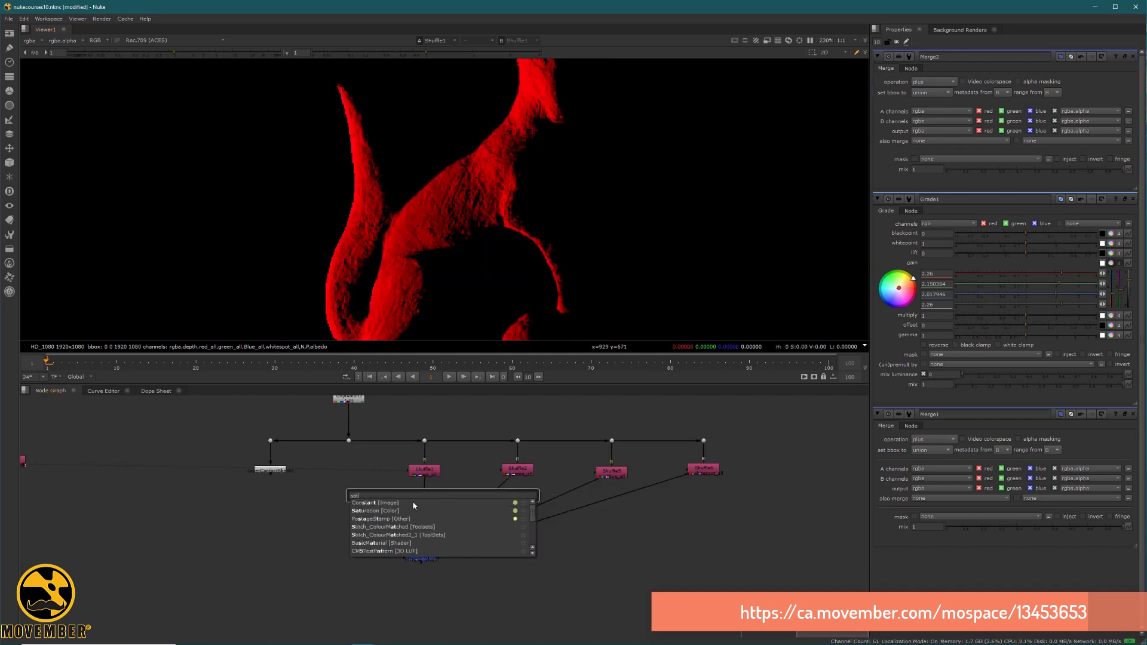
left_click(415, 511)
left_click_drag(448, 499, 428, 512)
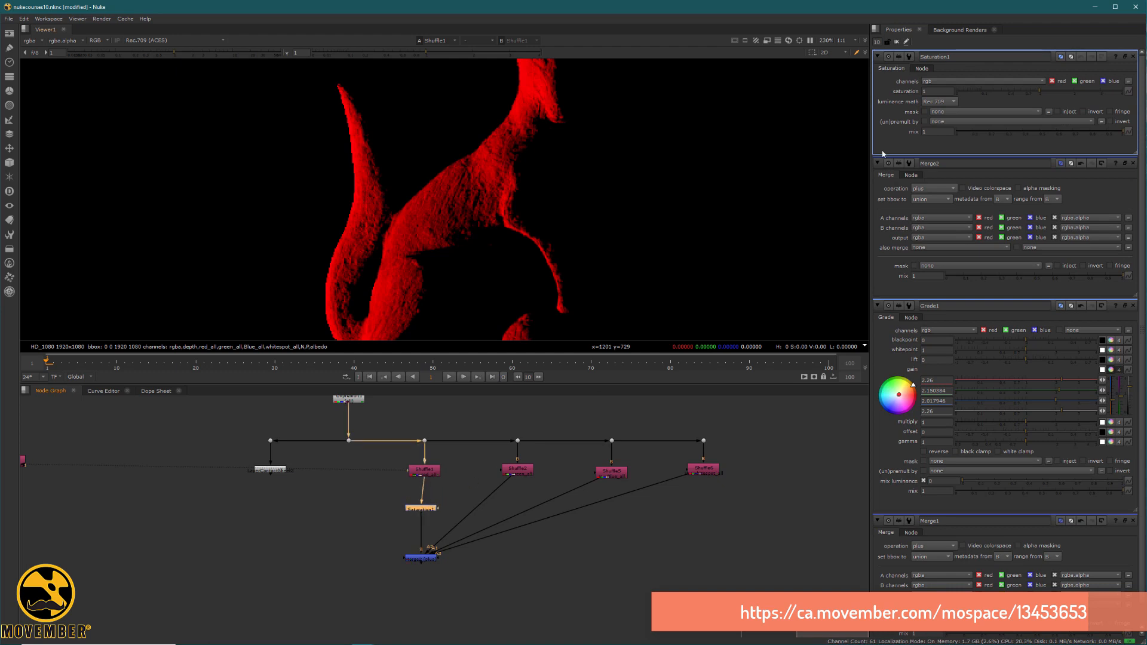
Set the Saturation node to saturation 0 with Maximum luminance math, and inspect the desaturated light in the merged result.
left_click(954, 102)
left_click(939, 118)
key("1")
left_click(435, 539)
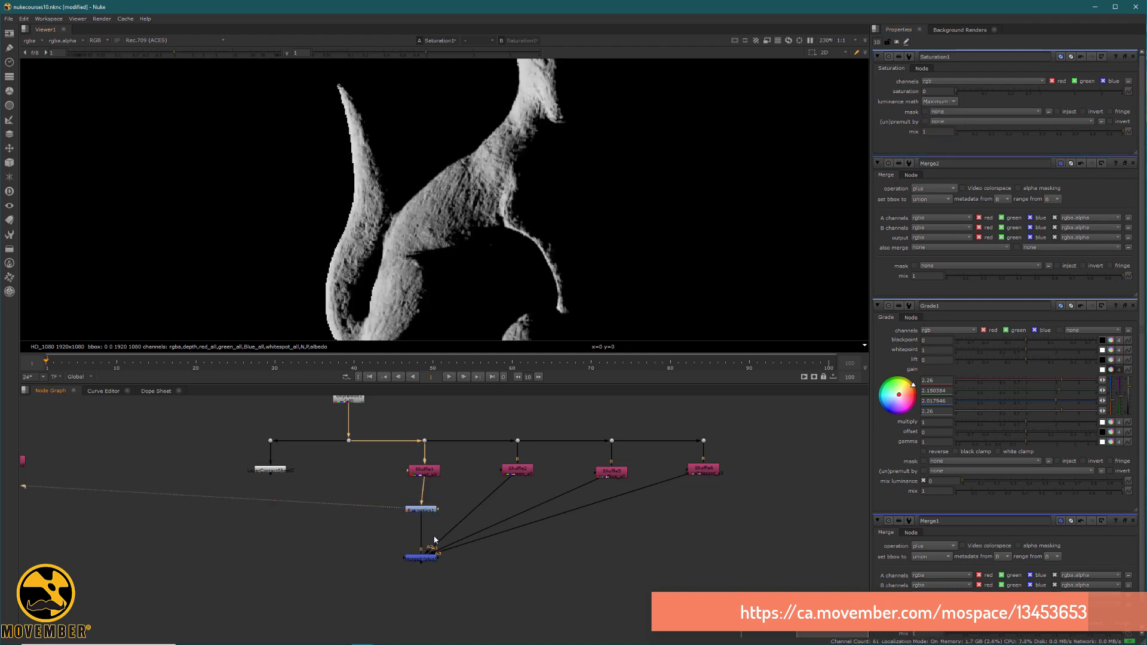
left_click(430, 560)
key("1")
scroll(482, 186, "down", 3)
scroll(490, 186, "up", 3)
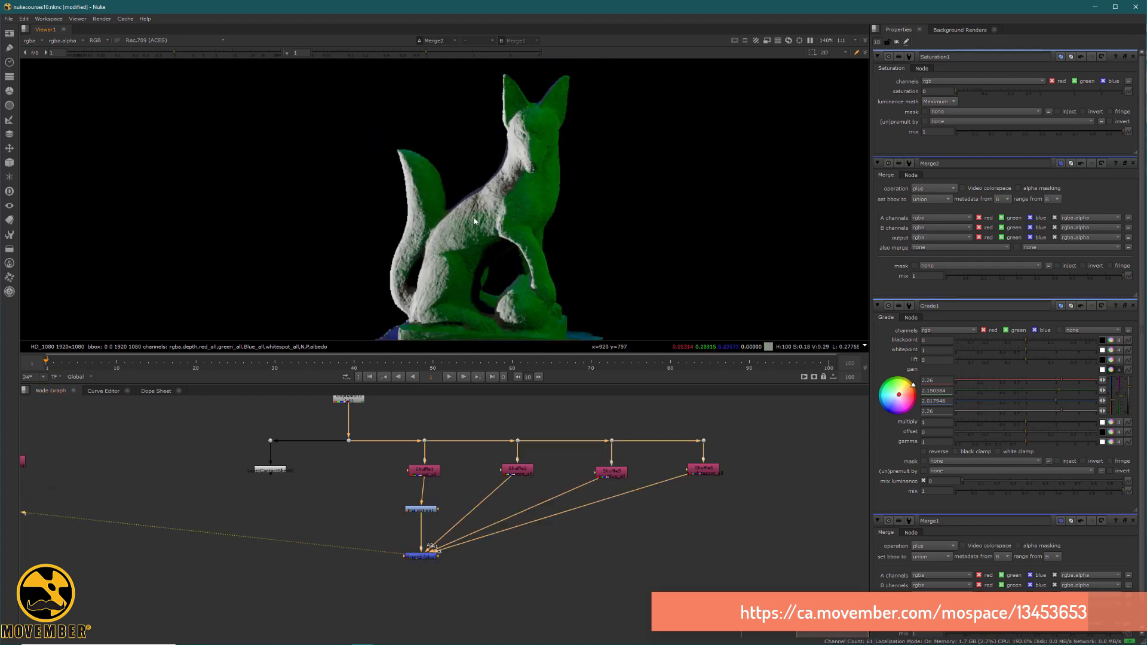
scroll(497, 190, "up", 2)
scroll(496, 199, "down", 3)
middle_click_drag(428, 328, 449, 194)
scroll(568, 228, "down", 3)
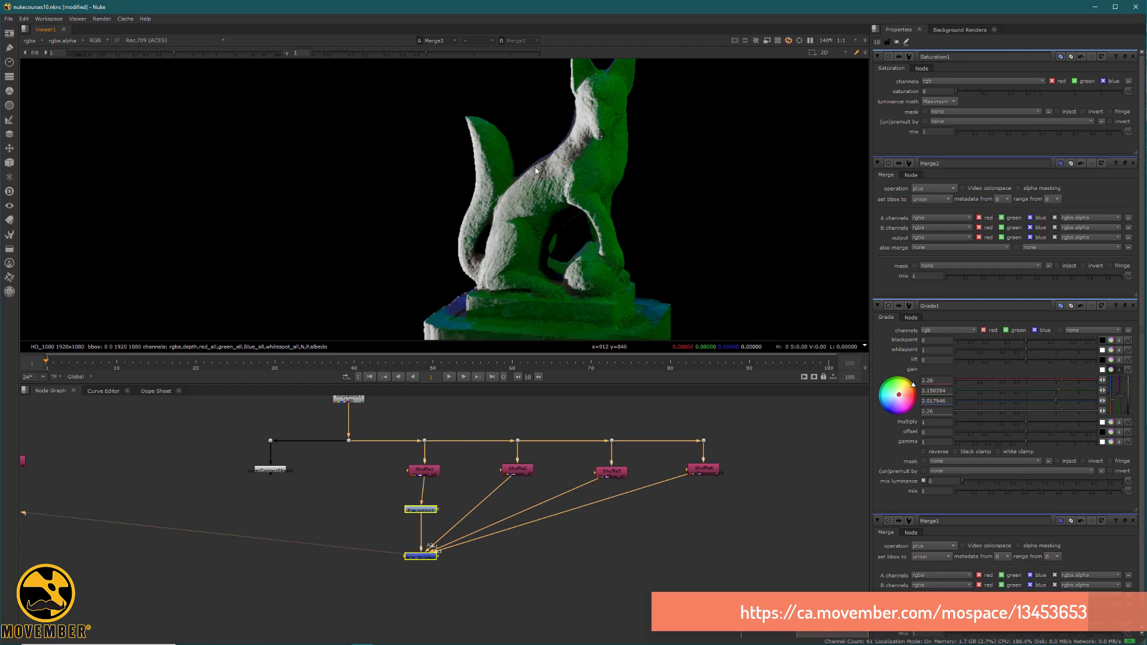
scroll(515, 210, "down", 1)
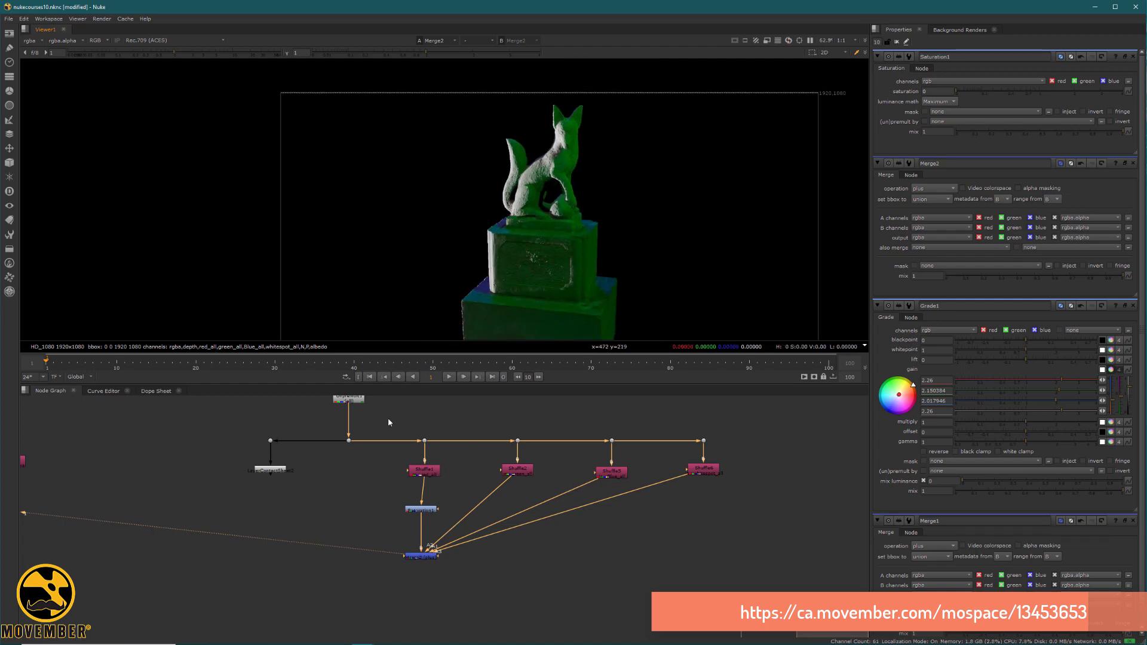
Delete the Saturation node and the Merge node below the light pass shuffles.
left_click_drag(549, 601, 356, 491)
key("Delete")
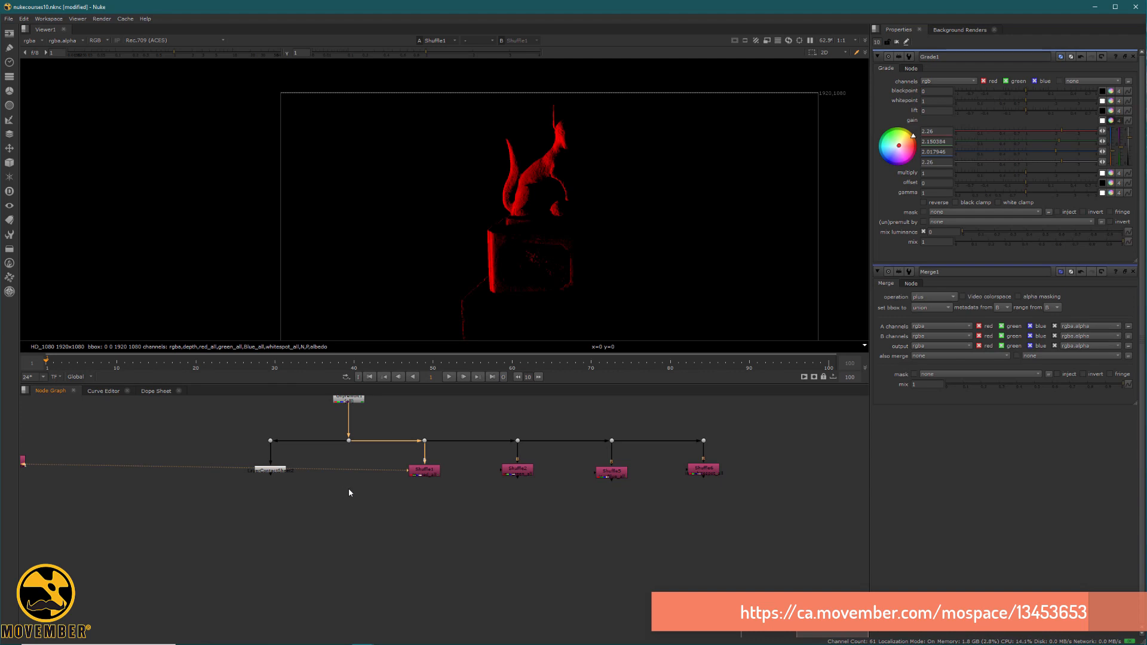
Add a Shuffle node below the dot directly under the fox render, set its input layer to albedo and view it.
key("Tab")
type("shul")
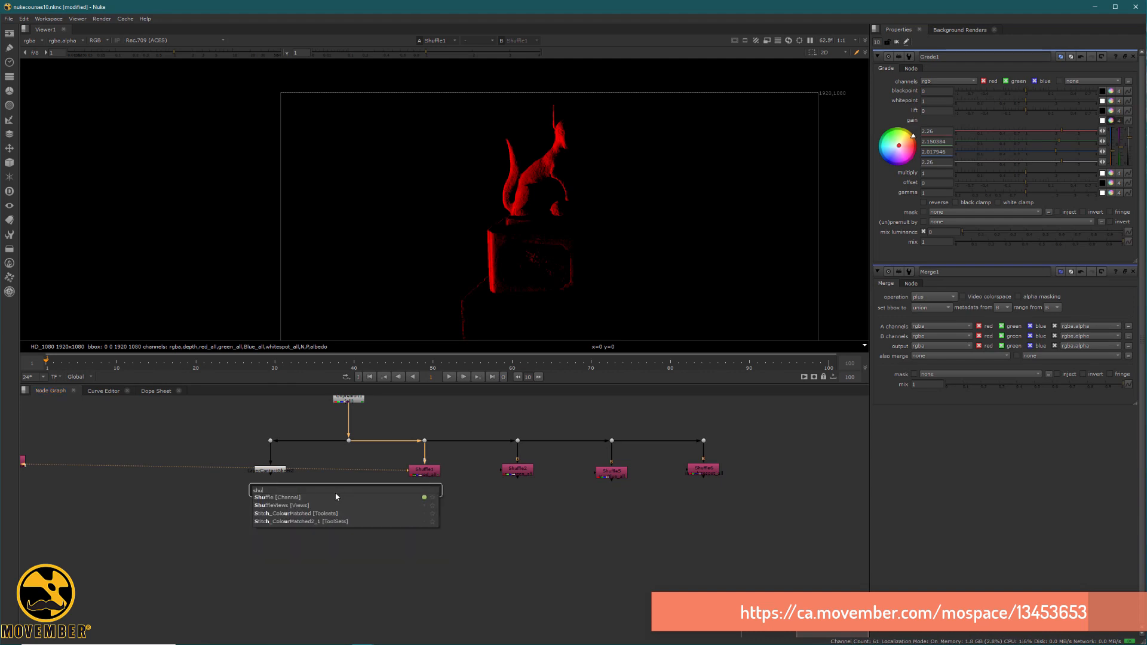
key("Down")
key("Return")
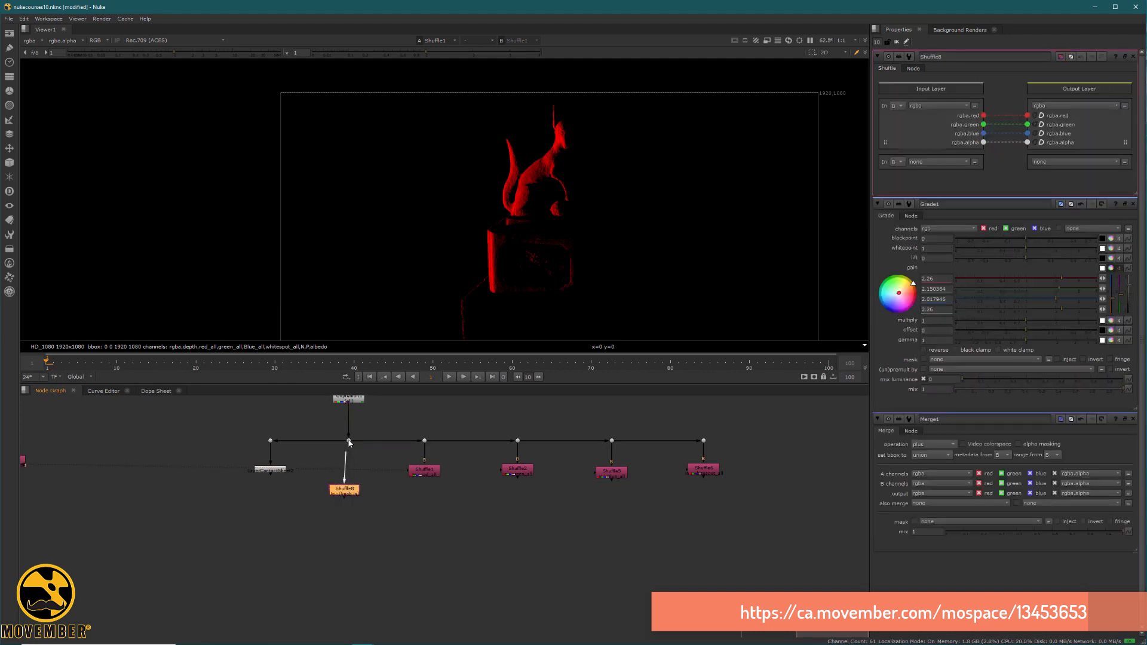
left_click_drag(344, 485, 355, 505)
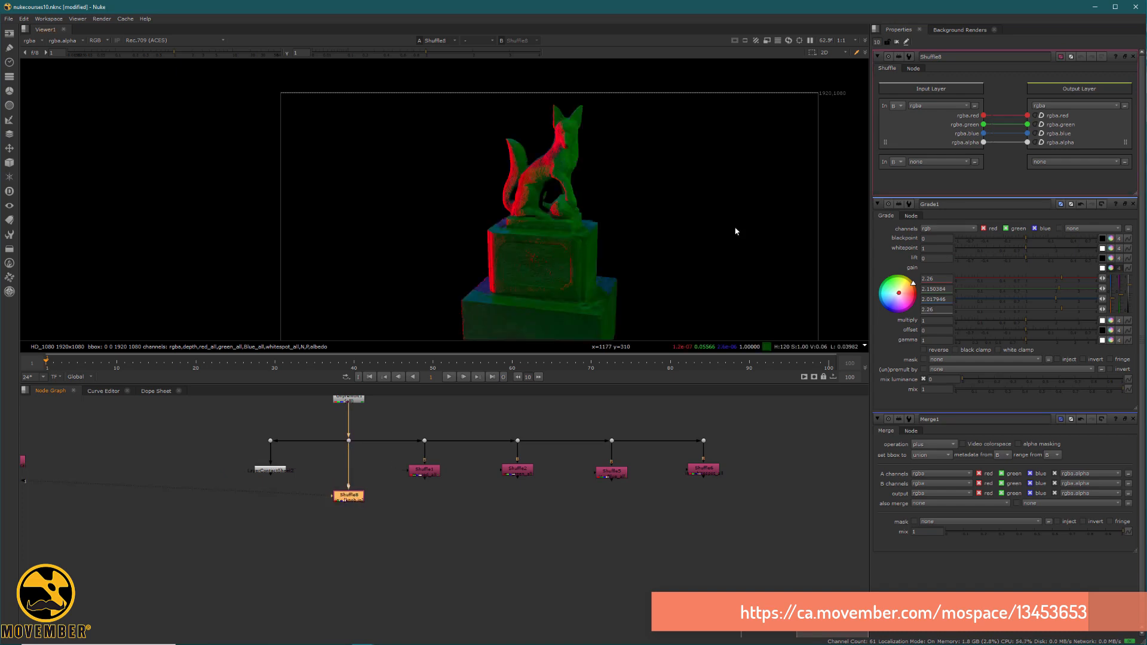
left_click(943, 105)
left_click(935, 190)
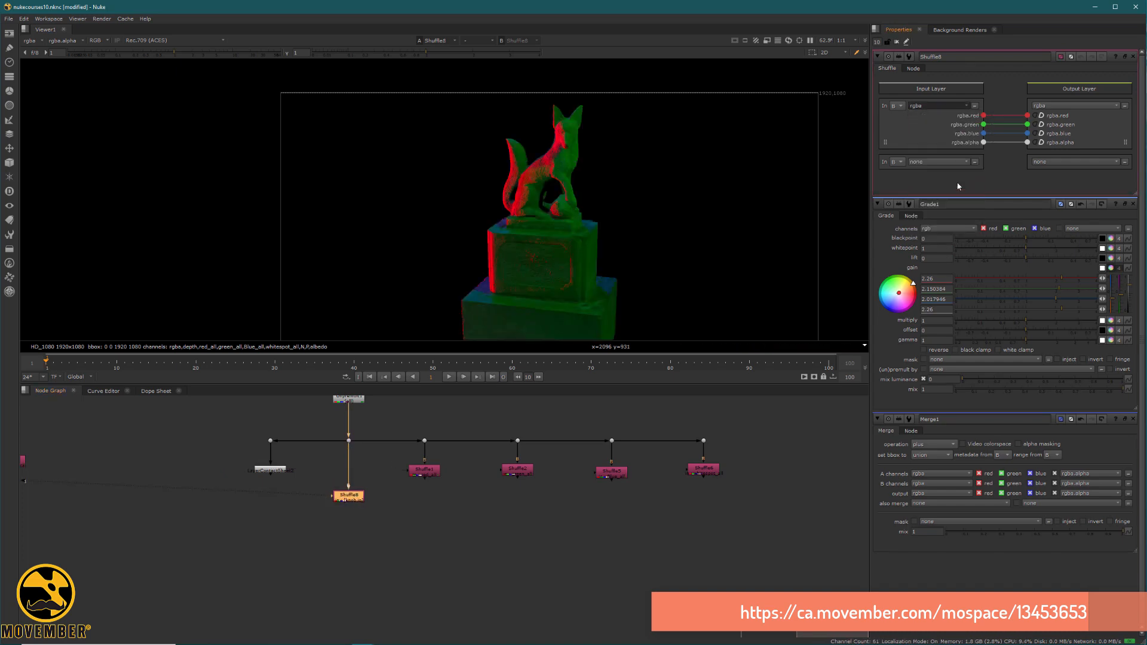
middle_click_drag(539, 207, 438, 202)
scroll(443, 206, "down", 1)
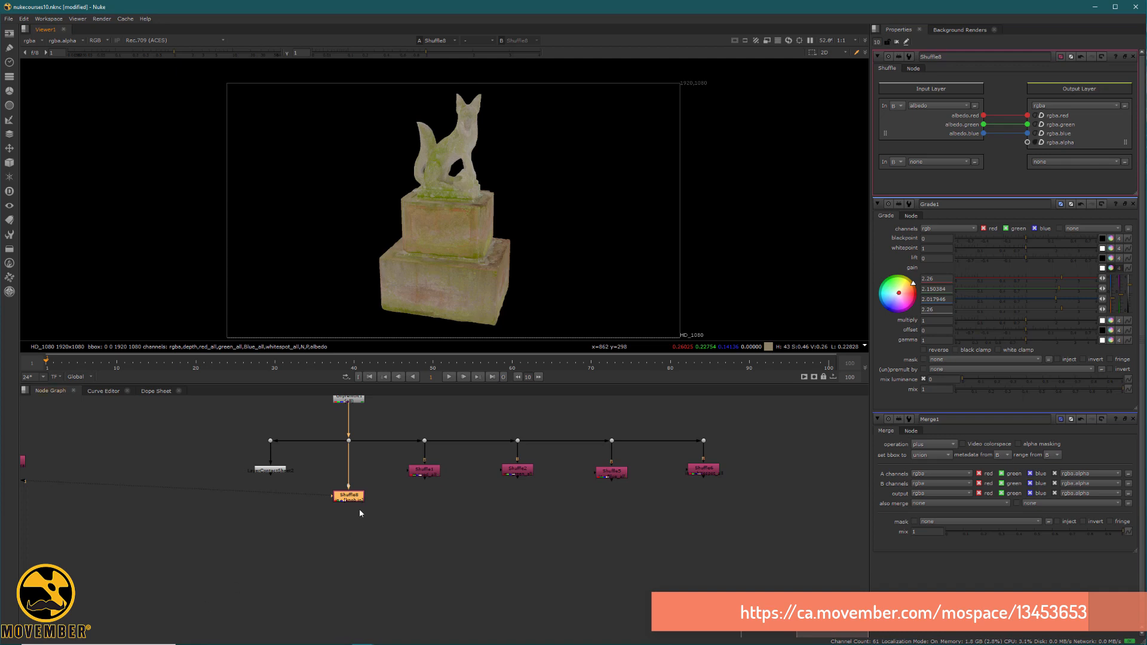
Add a Merge node below Shuffle1 with the albedo shuffle as its other input, and set its operation to divide.
left_click(422, 492)
key("m")
left_click_drag(409, 482, 428, 499)
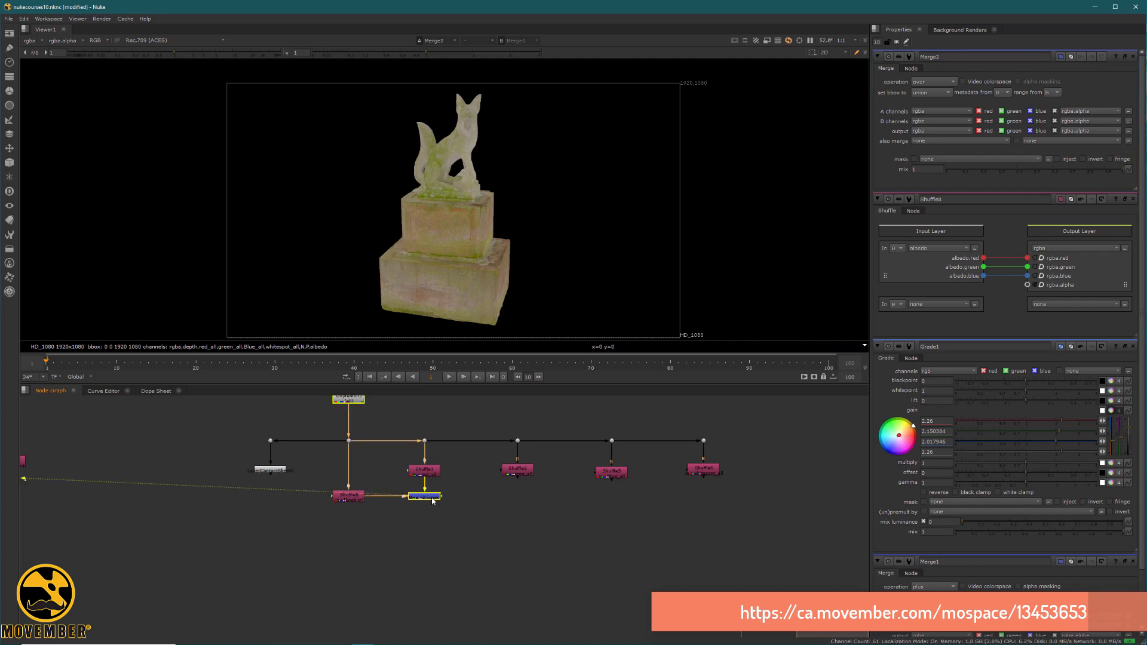
key("1")
left_click(935, 82)
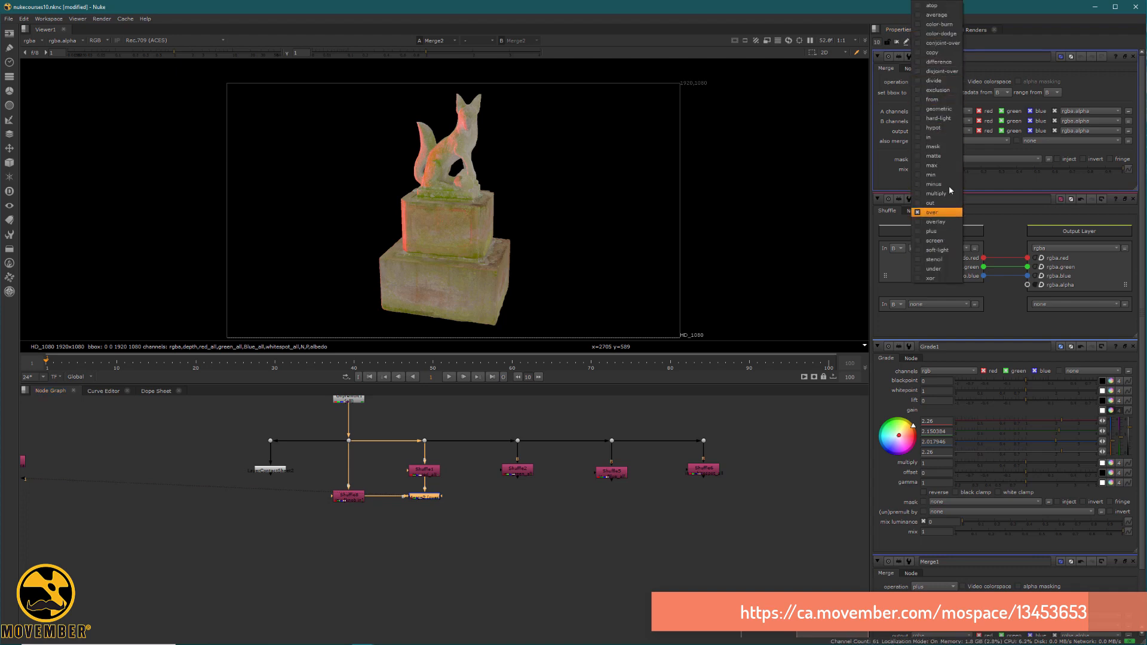
left_click(934, 81)
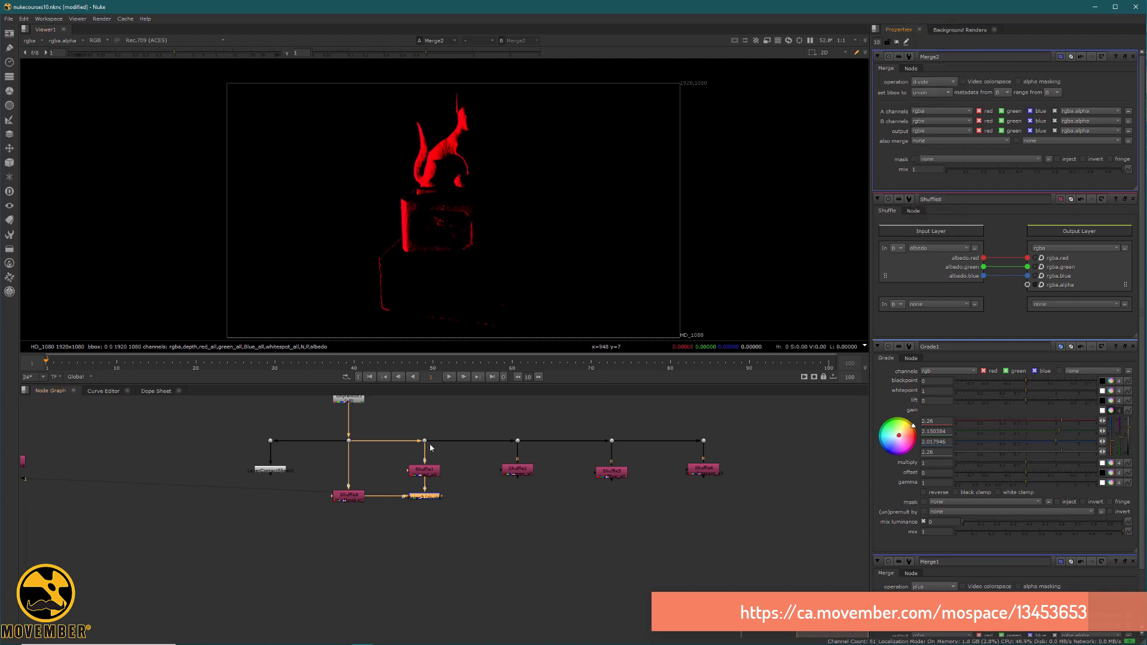
Compare the red light pass before and after the albedo division, examining the surface detail up close.
left_click(428, 475)
key("1")
left_click(433, 497)
key("1")
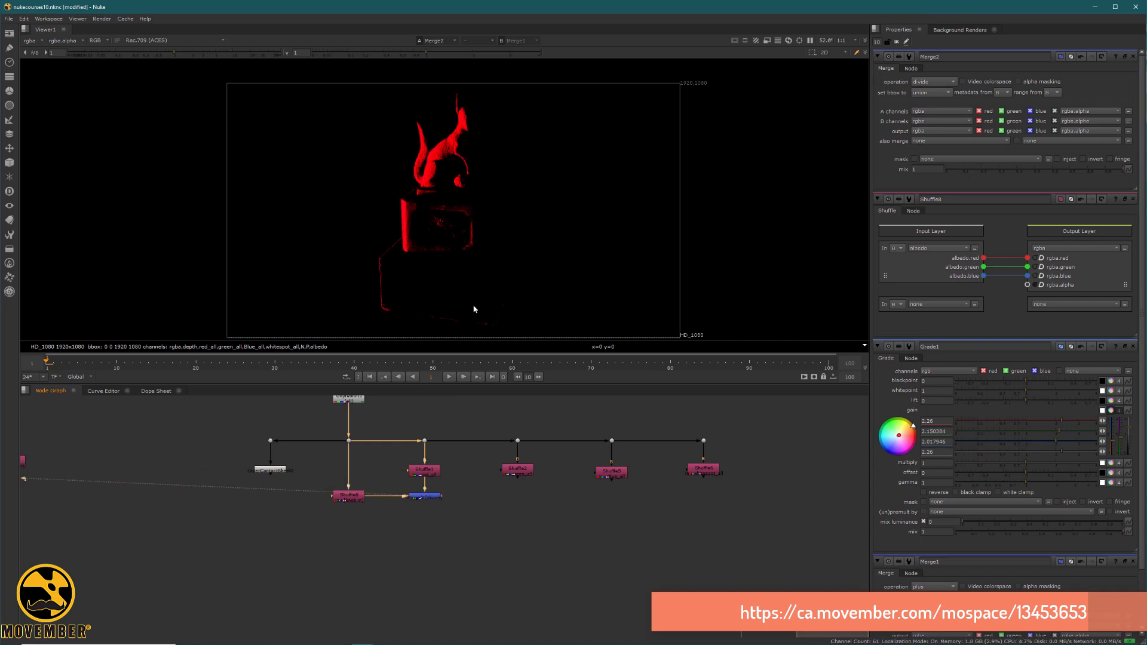
scroll(448, 238, "up", 4)
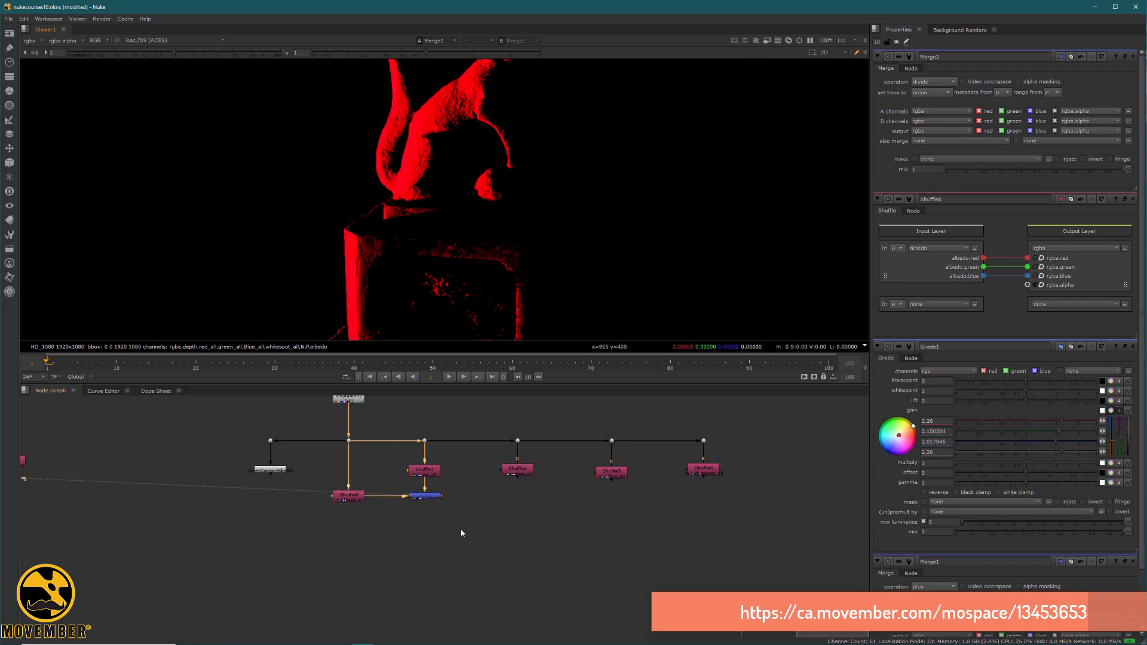
Copy the divide Merge below the green light pass shuffle, connect the albedo shuffle to it, and view the result.
left_click_drag(461, 529, 384, 486)
key("ctrl+c")
left_click(533, 489)
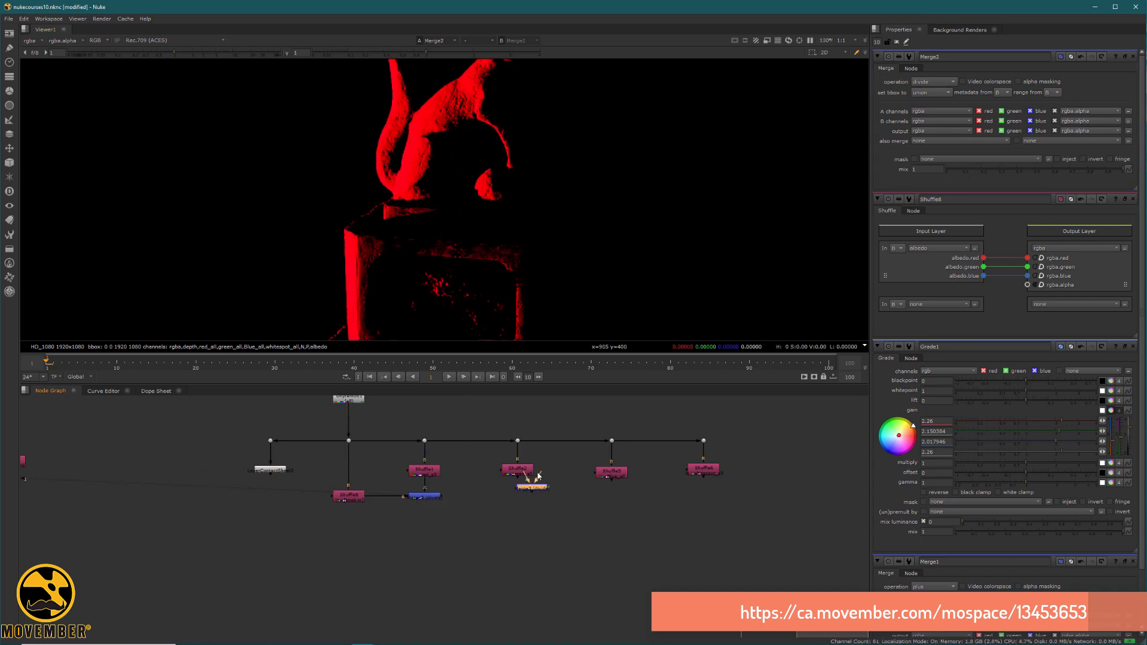
key("ctrl+v")
left_click(527, 493)
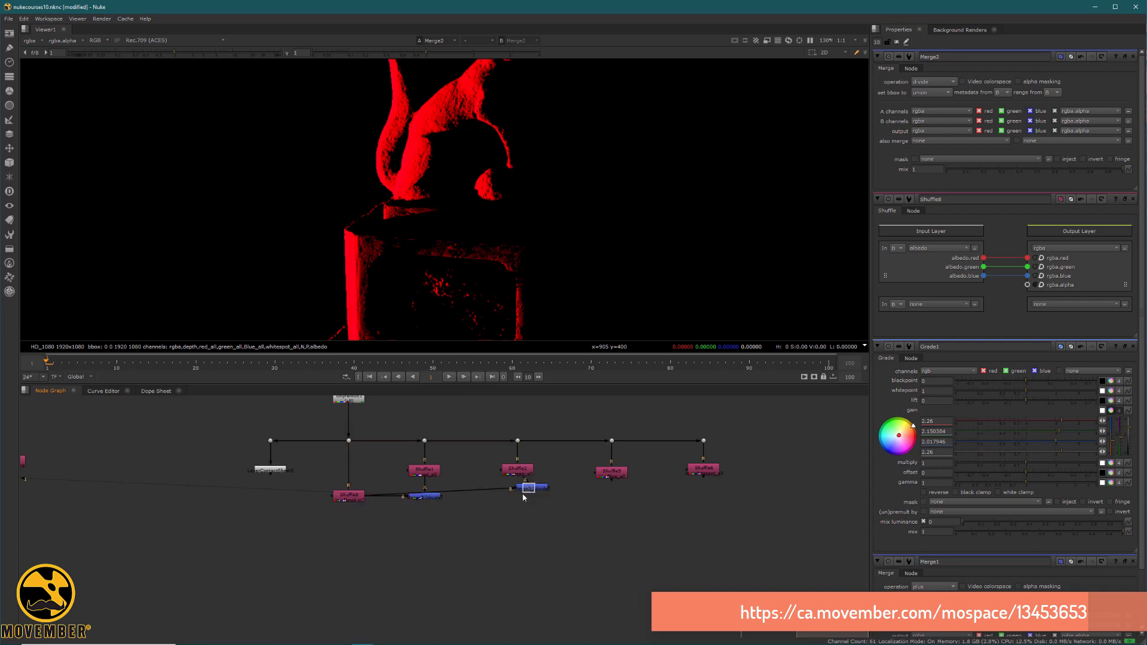
left_click_drag(529, 487, 514, 496)
key("1")
Add a copy of the divide Merge with the albedo input below the blue light pass shuffle, and compare both passes.
left_click_drag(606, 529, 490, 487)
key("ctrl+v")
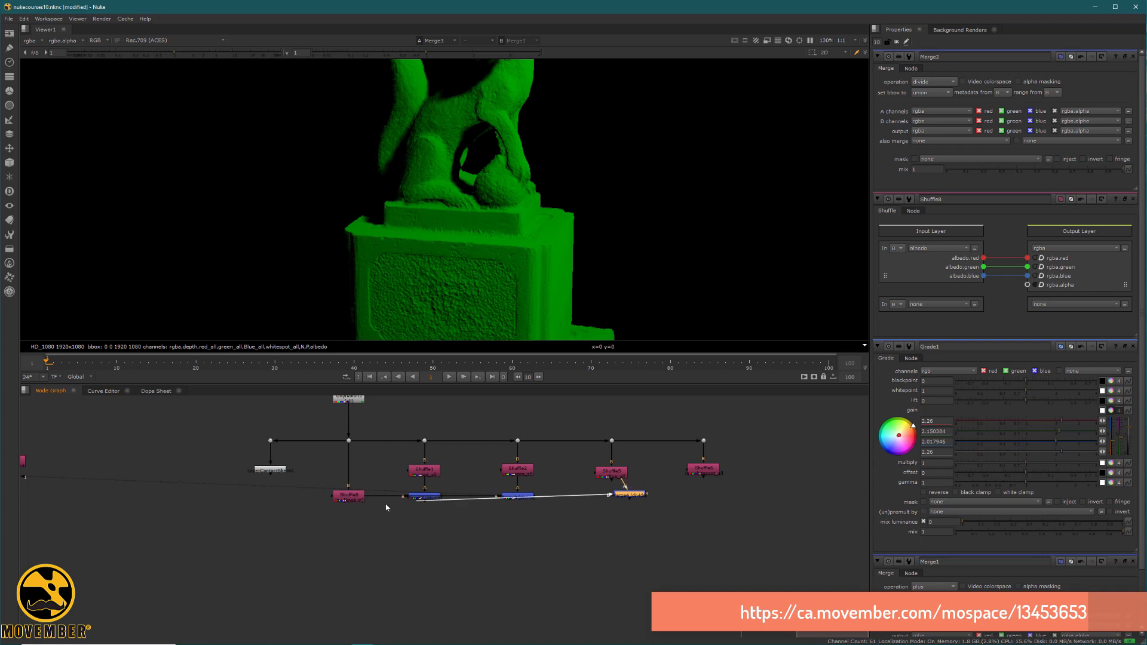
left_click_drag(628, 494, 612, 497)
key("1")
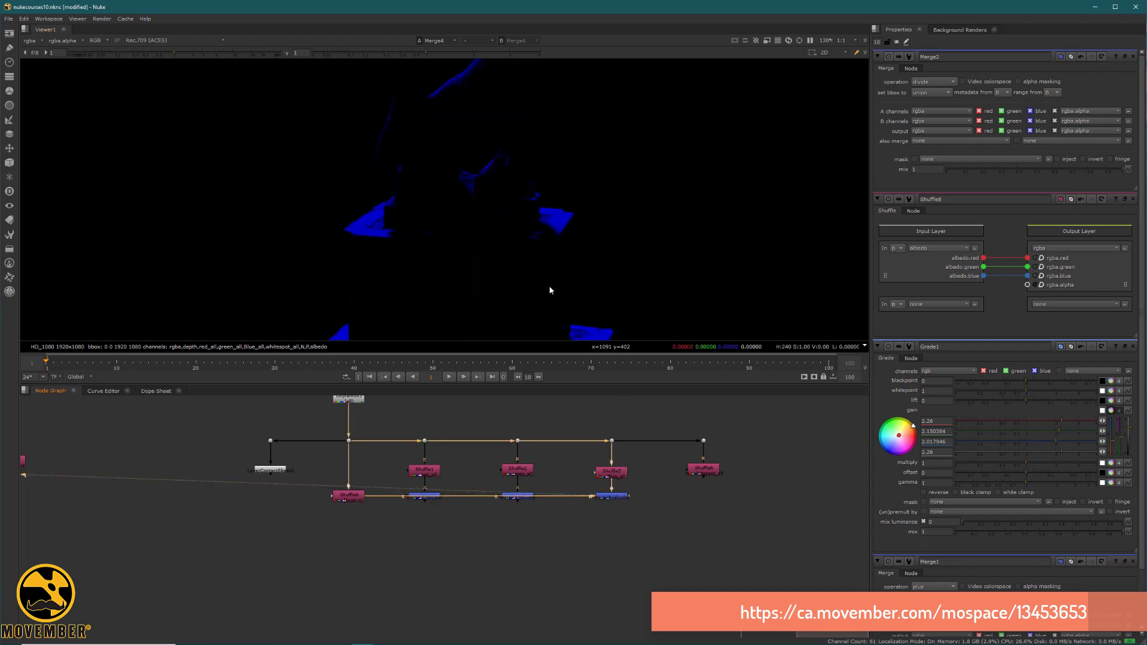
scroll(488, 212, "down", 4)
left_click(614, 476)
key("1")
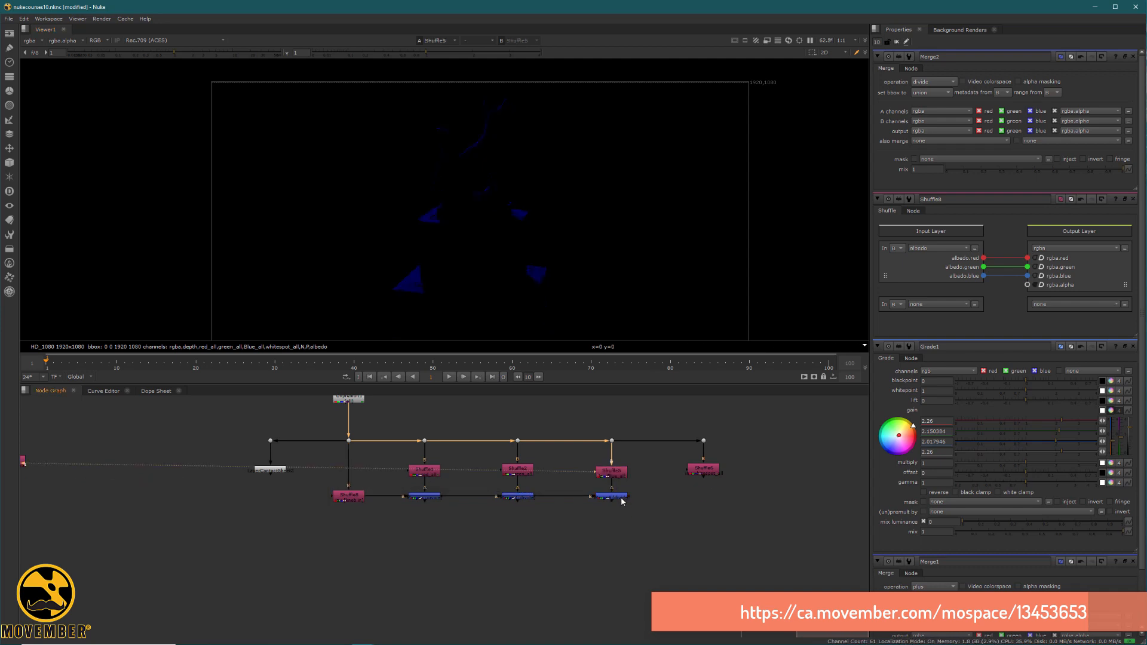
left_click(615, 497)
key("1")
scroll(505, 206, "up", 2)
Add a copy of the divide Merge with the albedo input below the fourth light pass shuffle, and view its result.
left_click_drag(686, 512, 586, 479)
left_click(704, 471)
key("1")
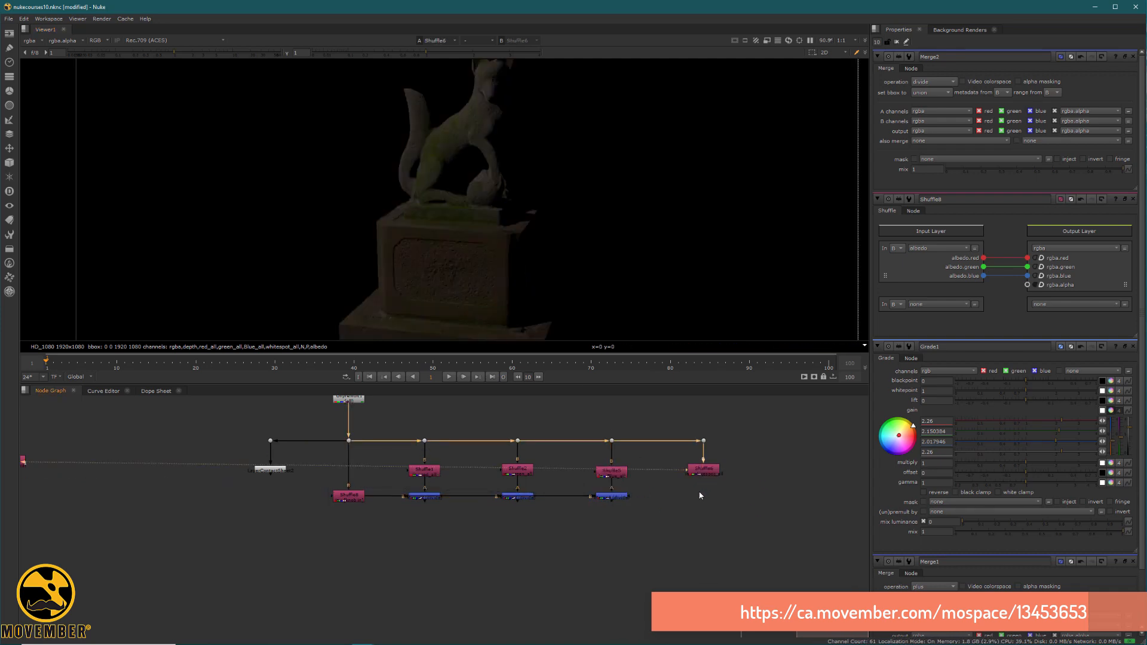
key("ctrl+v")
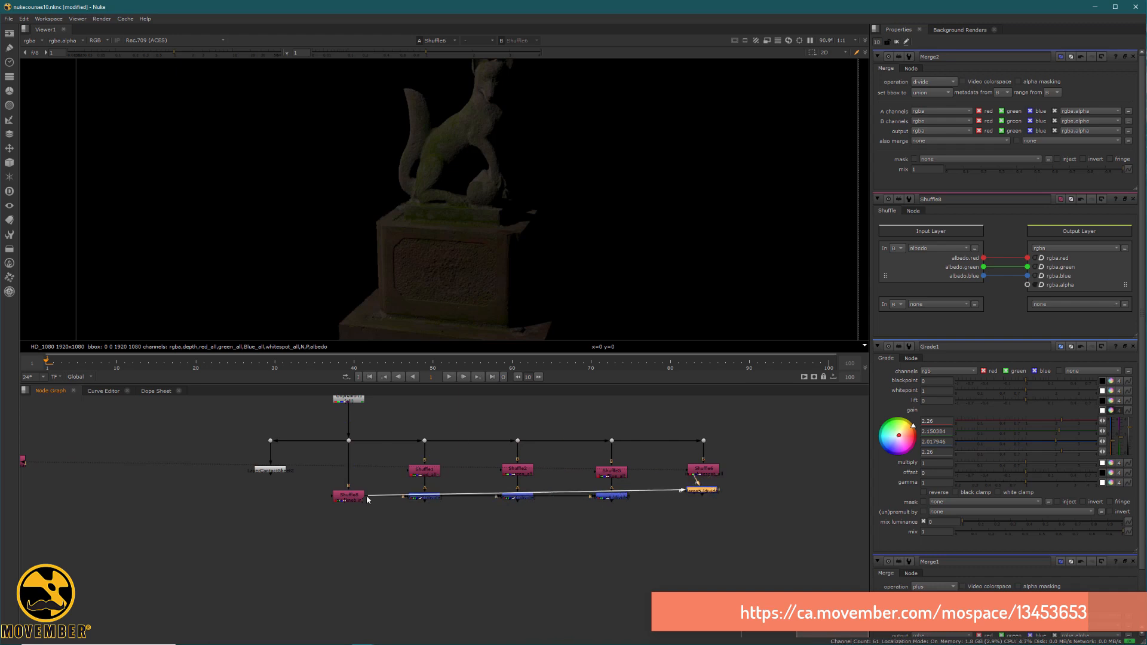
left_click(712, 472)
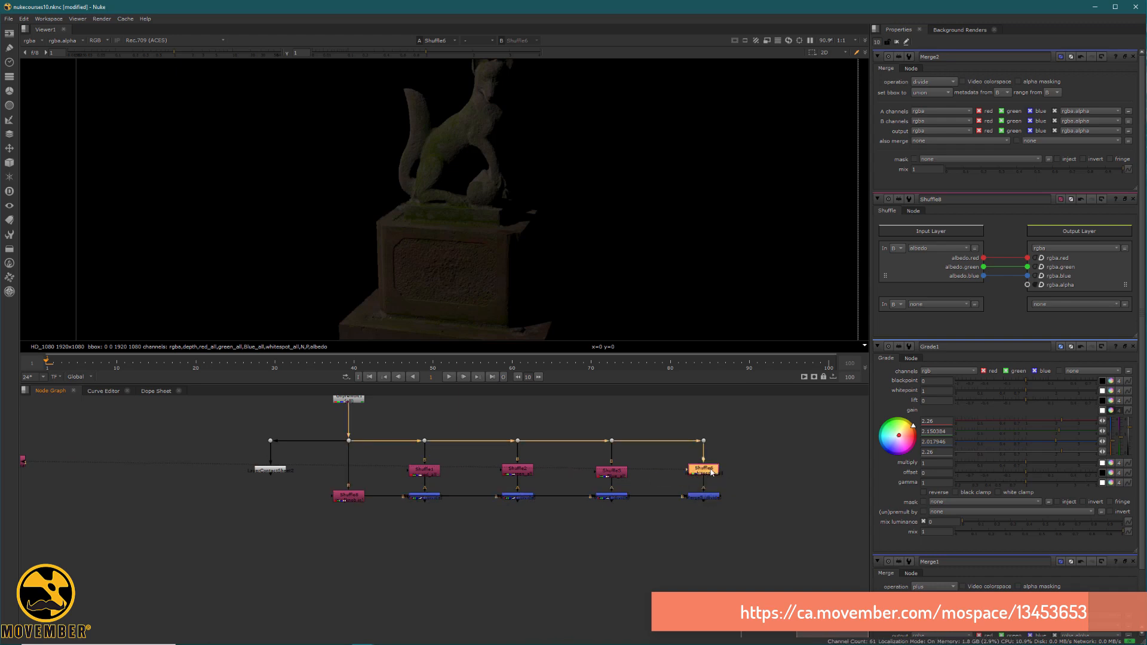
left_click(704, 497)
key("1")
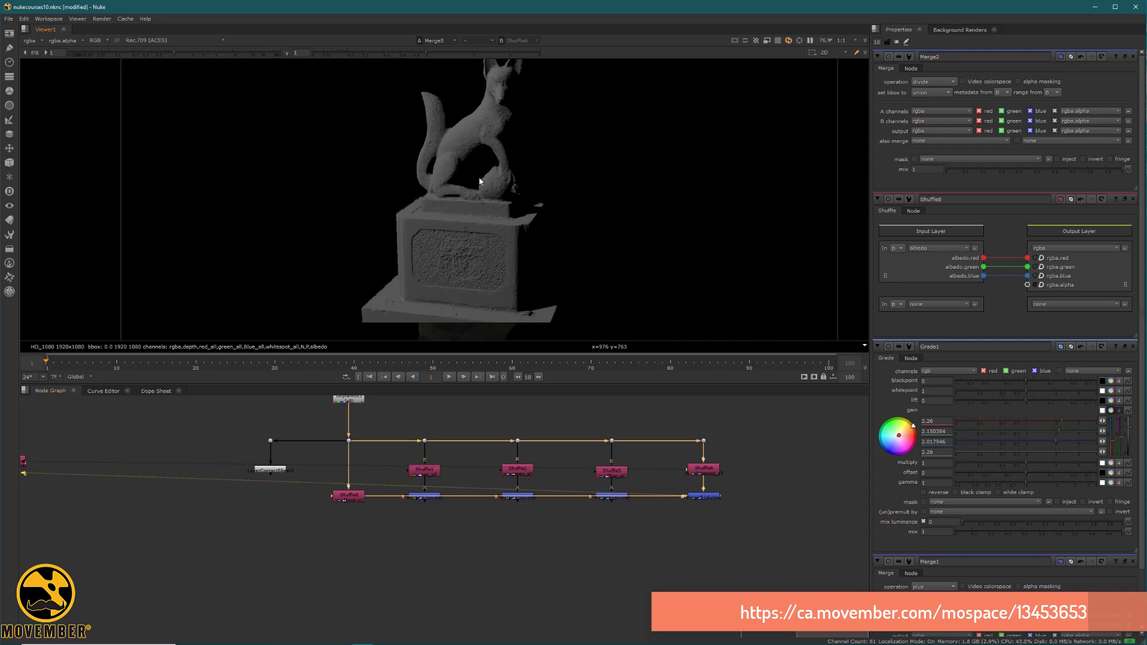
scroll(480, 181, "down", 3)
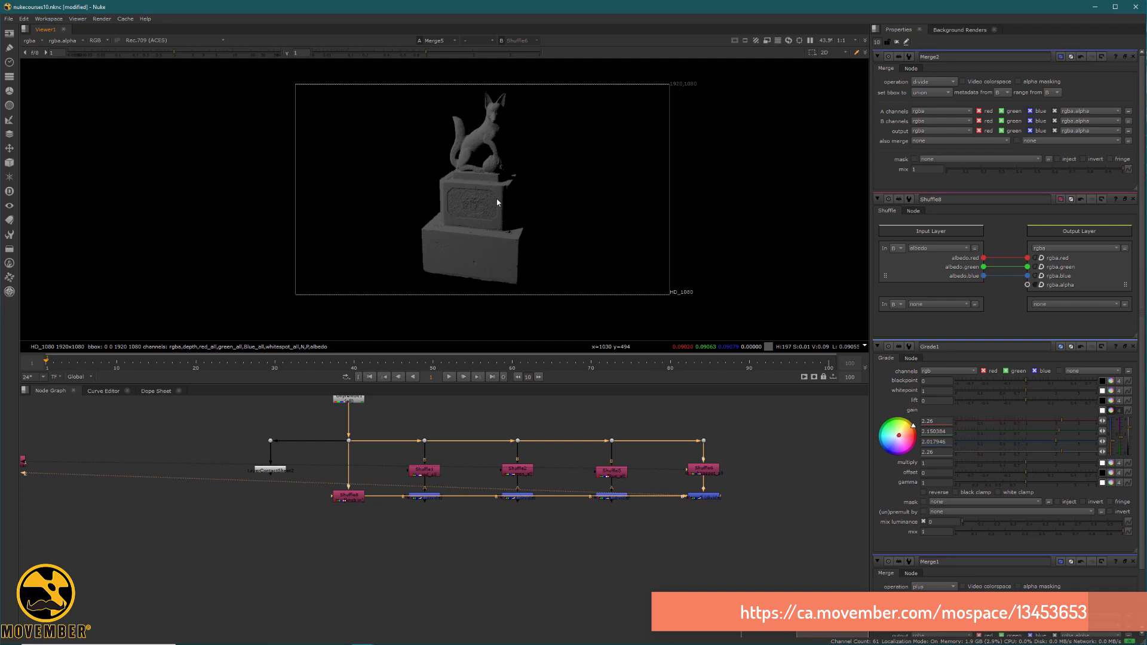
left_click_drag(783, 546, 385, 494)
key("m")
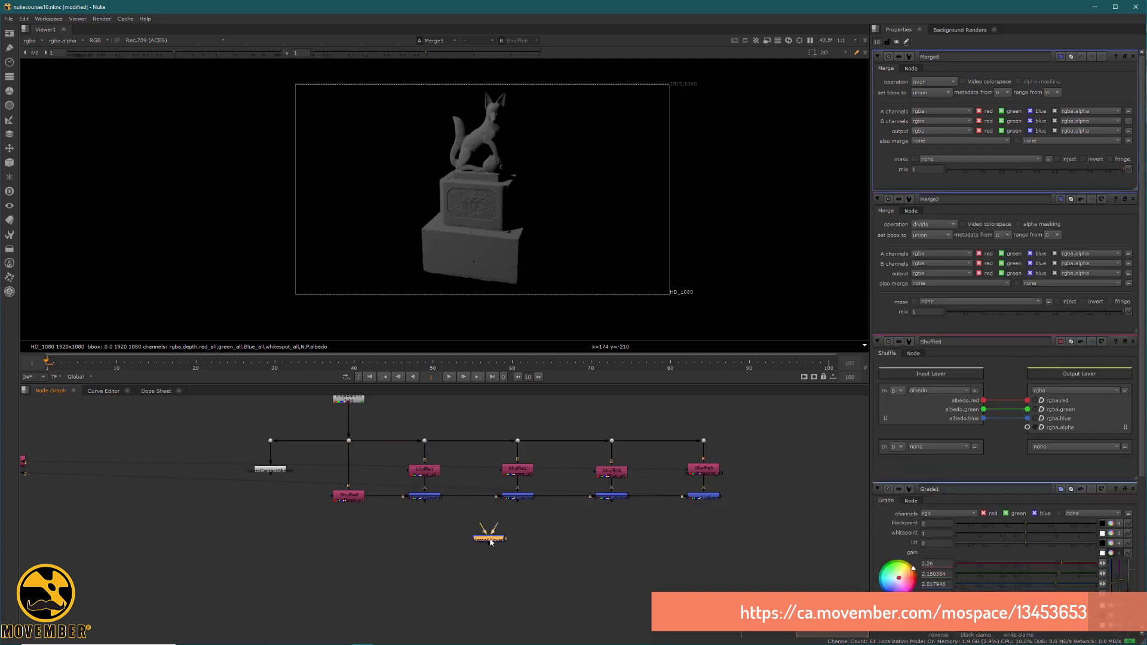
left_click_drag(491, 524, 423, 498)
left_click(501, 541)
key("Delete")
Merge the four albedo-divided light passes into one Merge node placed below the red light's divide Merge.
left_click_drag(769, 520, 387, 485)
key("m")
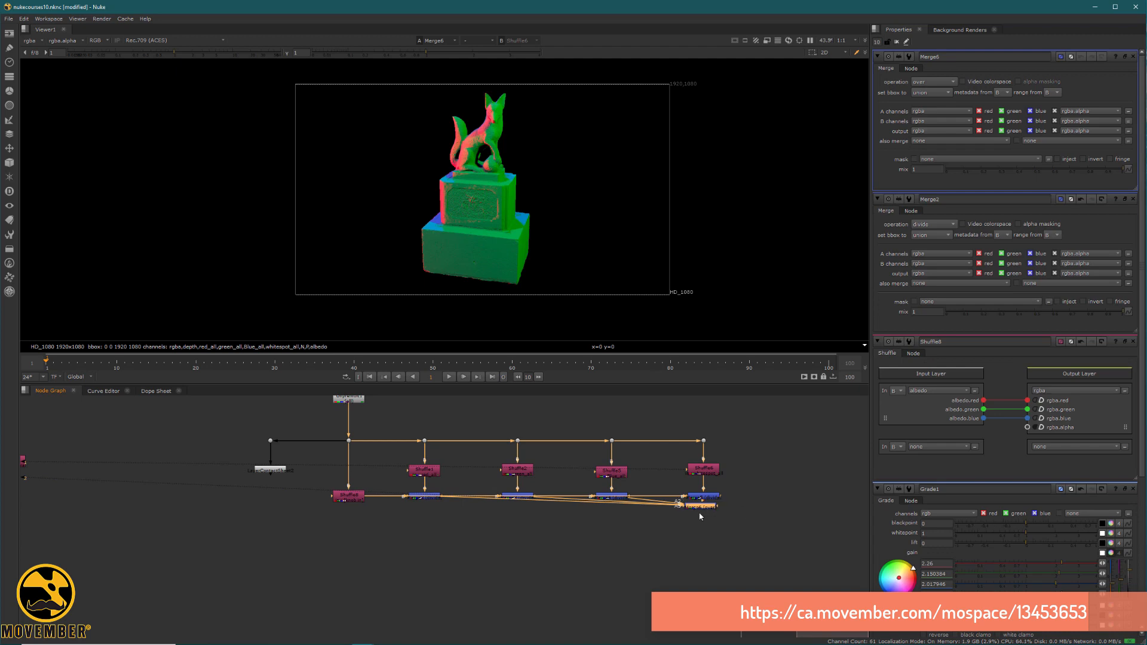
left_click_drag(701, 516, 437, 602)
scroll(484, 185, "up", 4)
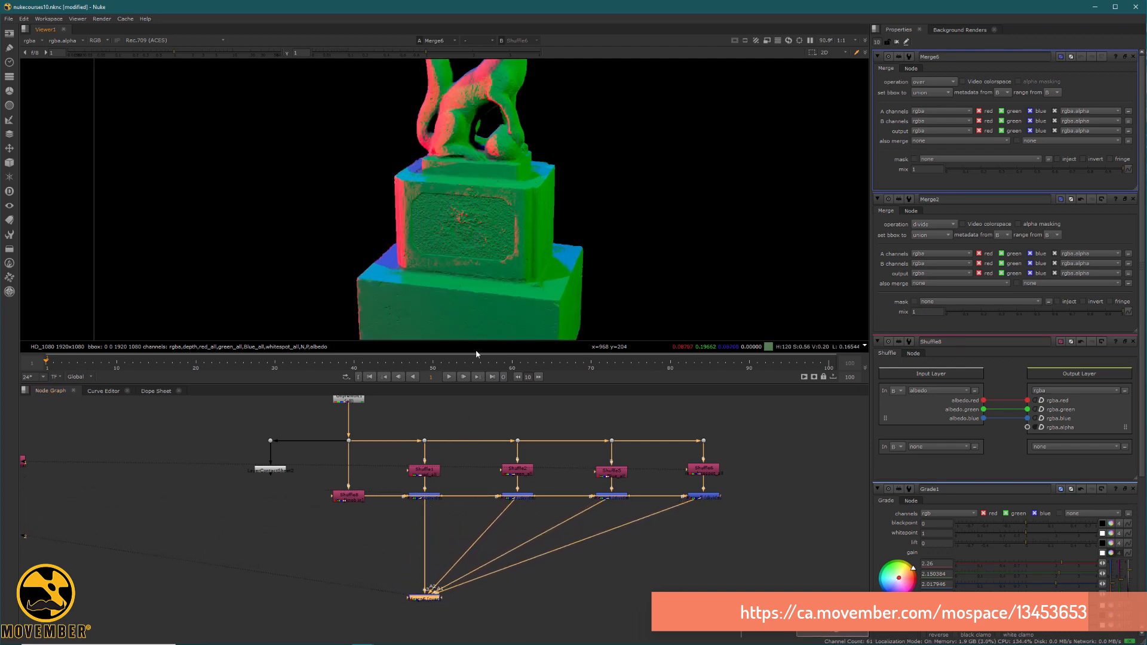
Insert a Grade node between the red light's divide Merge and the combined light Merge, and view its result.
left_click(449, 521)
key("g")
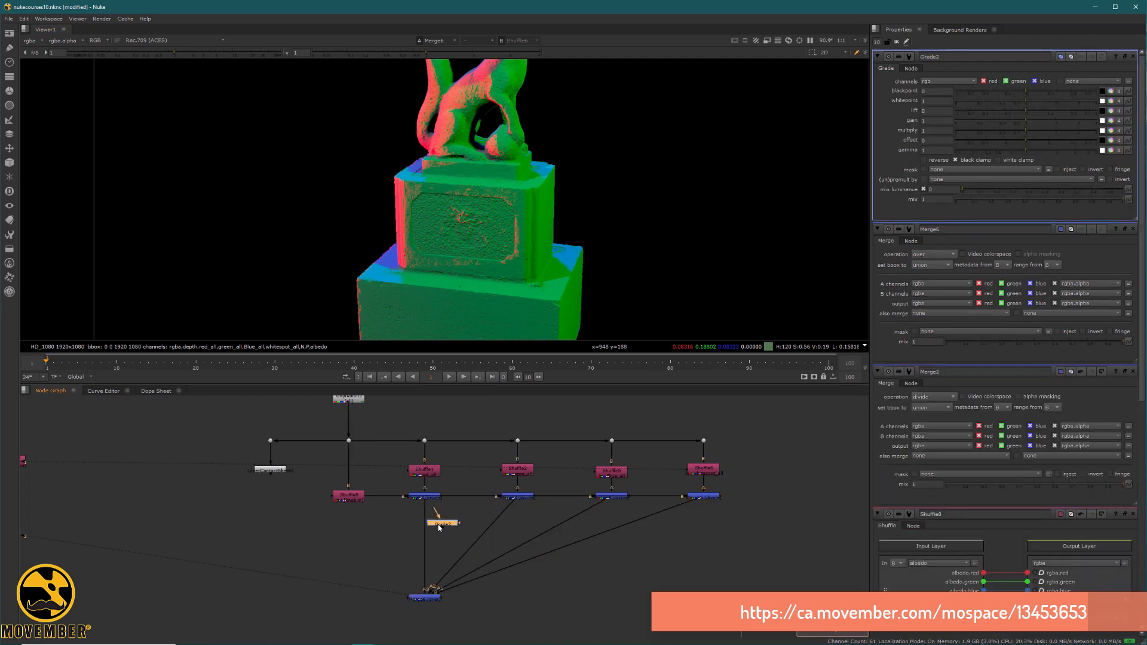
left_click_drag(439, 528, 425, 531)
key("1")
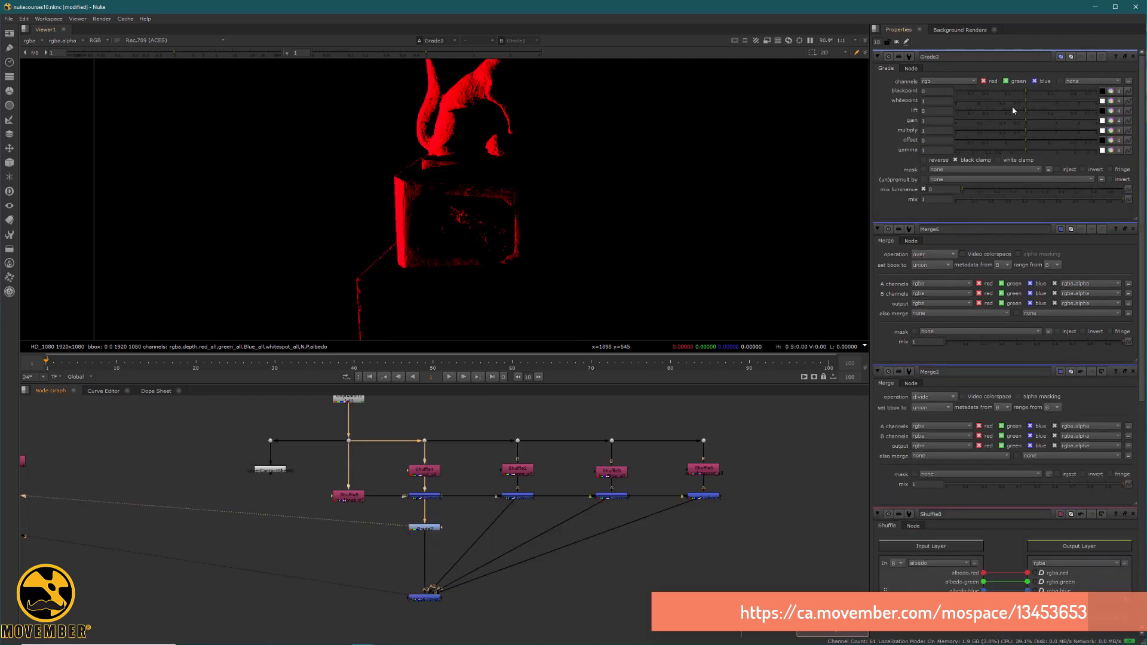
Set the red light Grade's gain to 0.145 red, 0.53 green and 2.36 blue, and raise its red whitepoint to 2.1.
left_click(1118, 121)
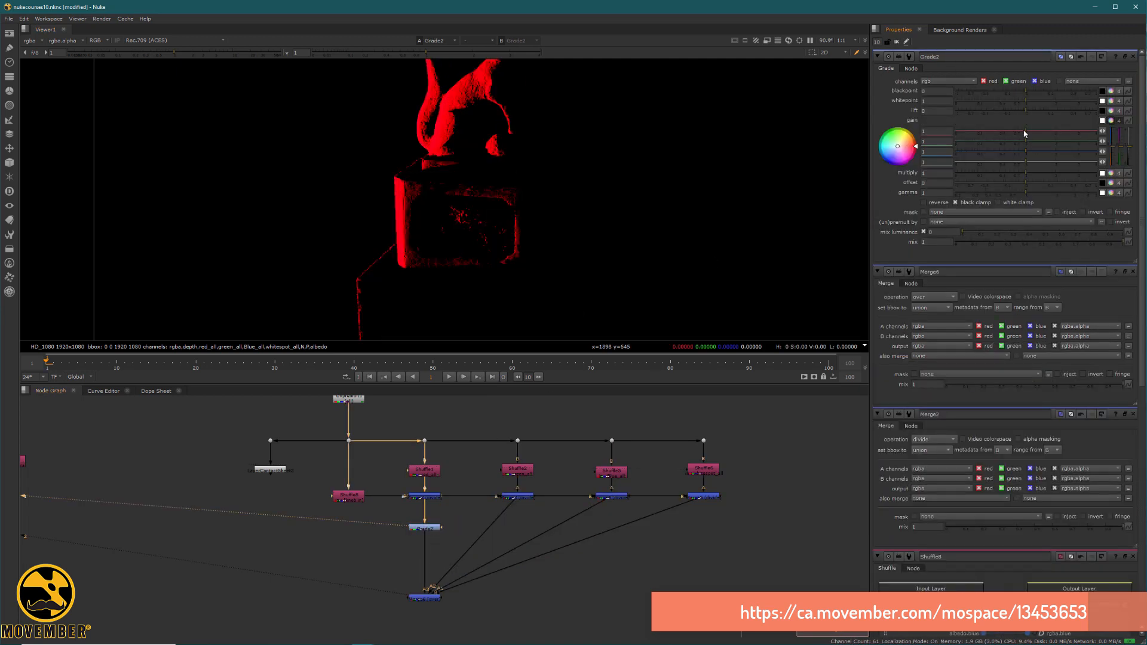
left_click_drag(1024, 133, 981, 131)
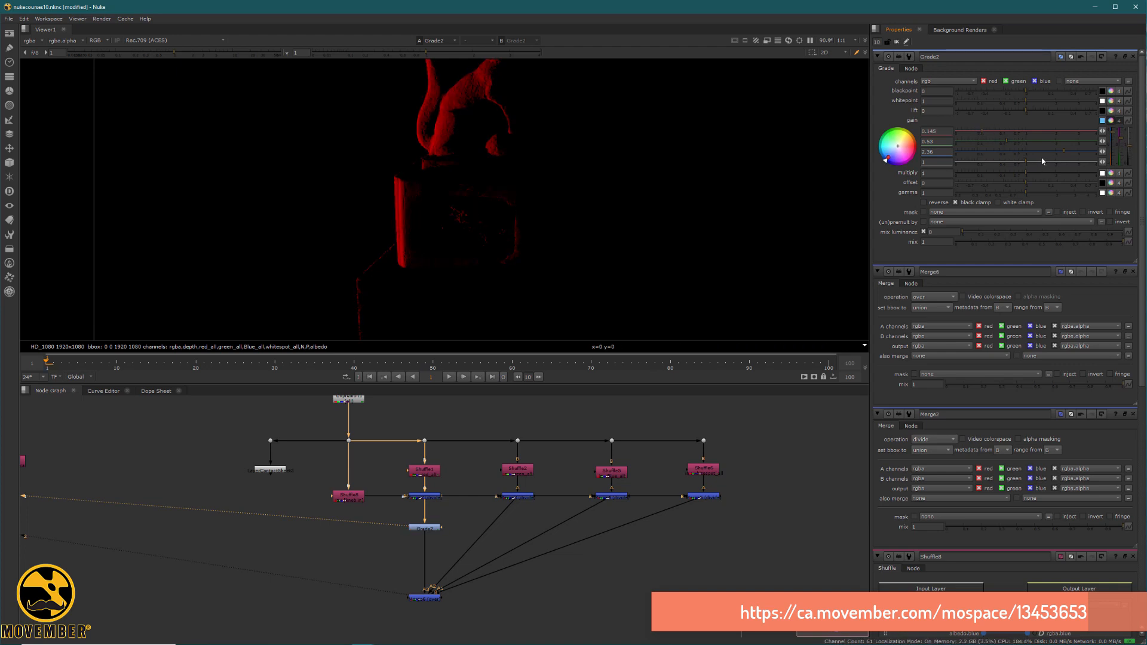
left_click(1112, 92)
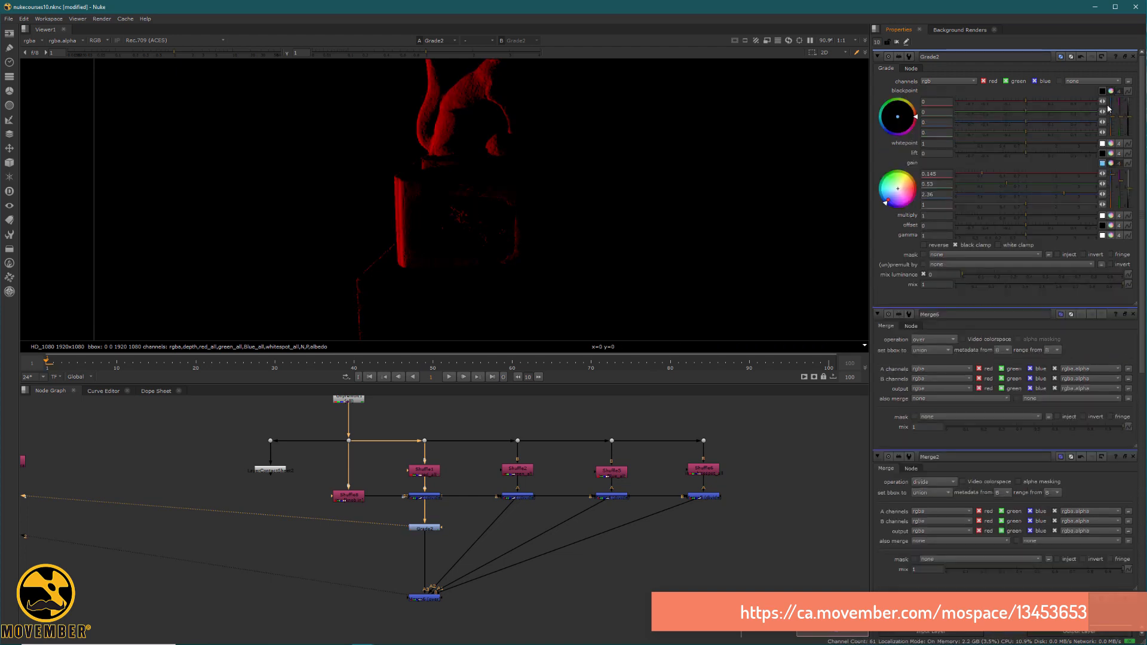
left_click(1112, 91)
left_click(1119, 101)
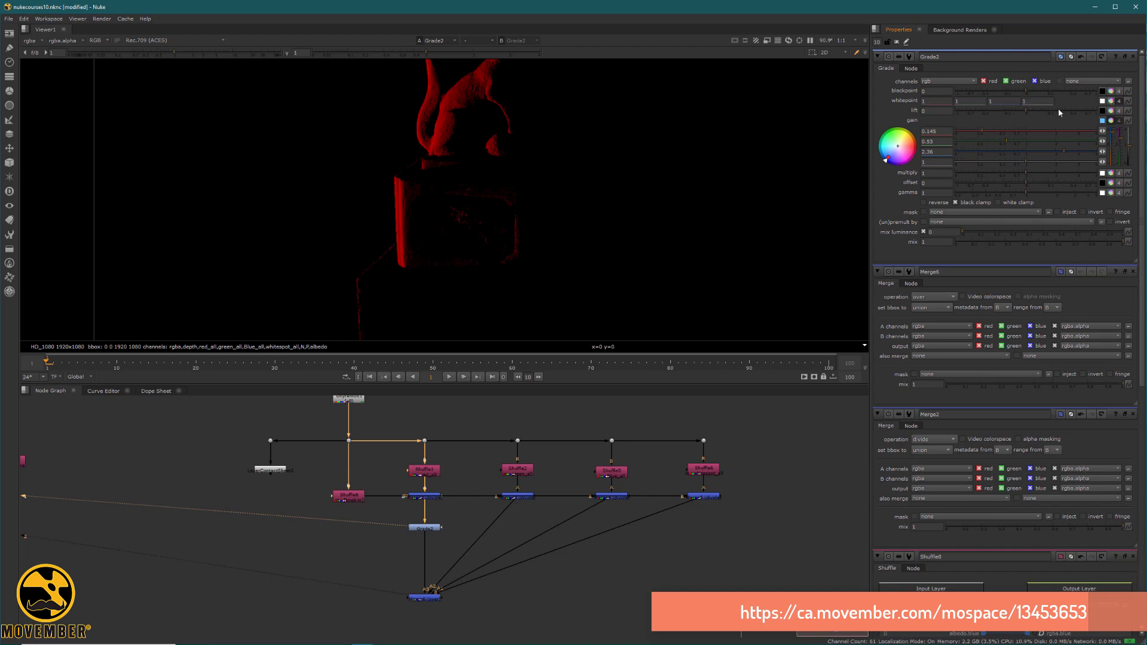
left_click(1110, 101)
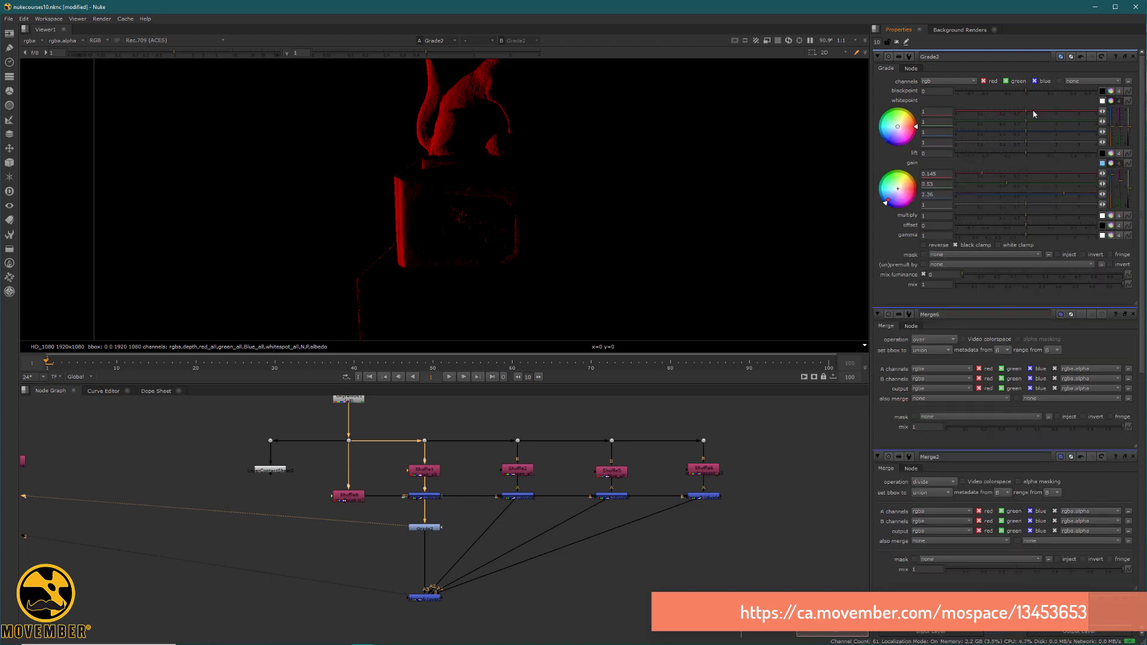
left_click(1068, 111)
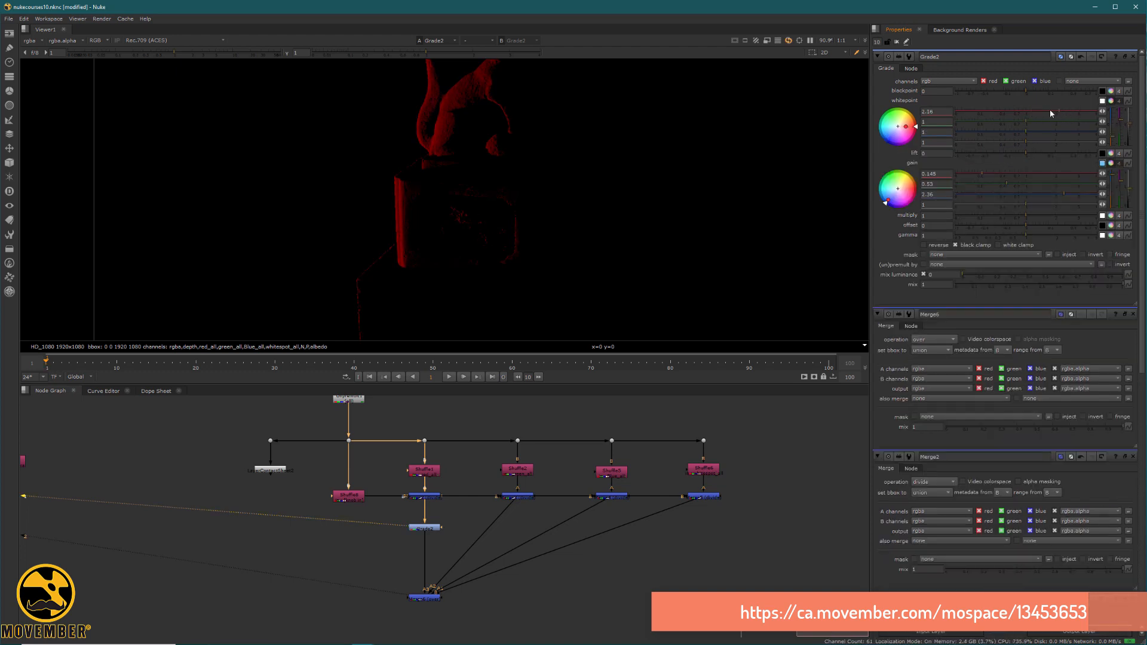
Add a Saturation node below the red light's Grade, with luminance math Maximum and saturation about 0.105.
left_click(428, 526)
key("Tab")
type("sat")
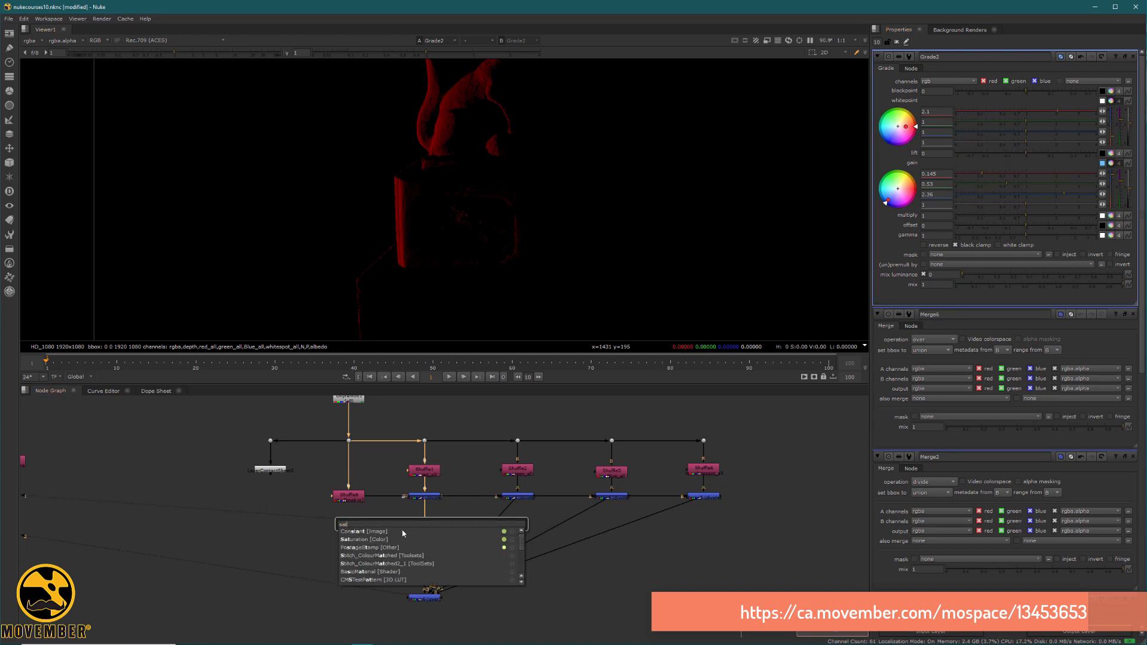
left_click(395, 540)
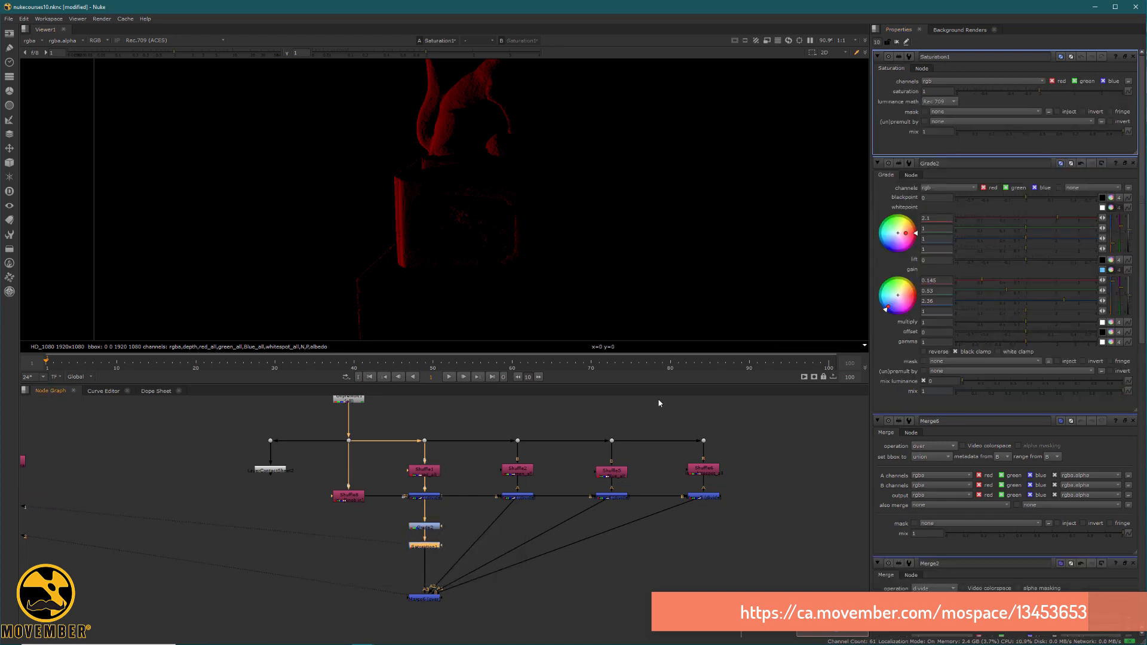
left_click(939, 101)
left_click(941, 131)
left_click_drag(1026, 89, 991, 92)
View the green light's divide Merge and add a Grade and a Saturation node below it.
middle_click_drag(460, 489, 384, 486)
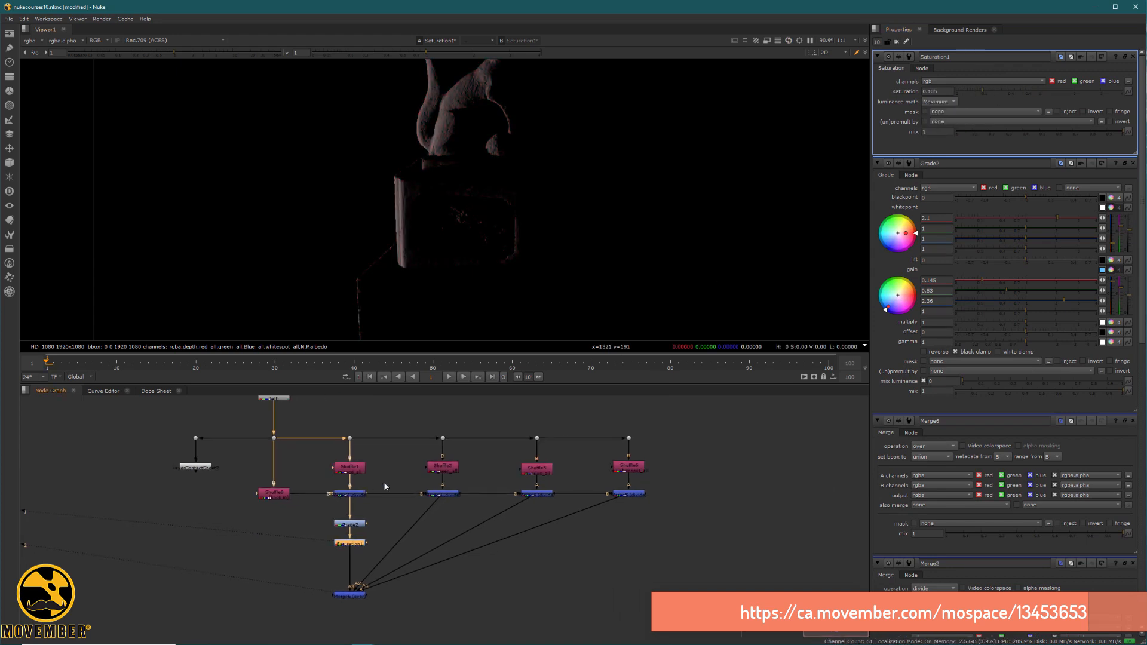
left_click(446, 495)
key("1")
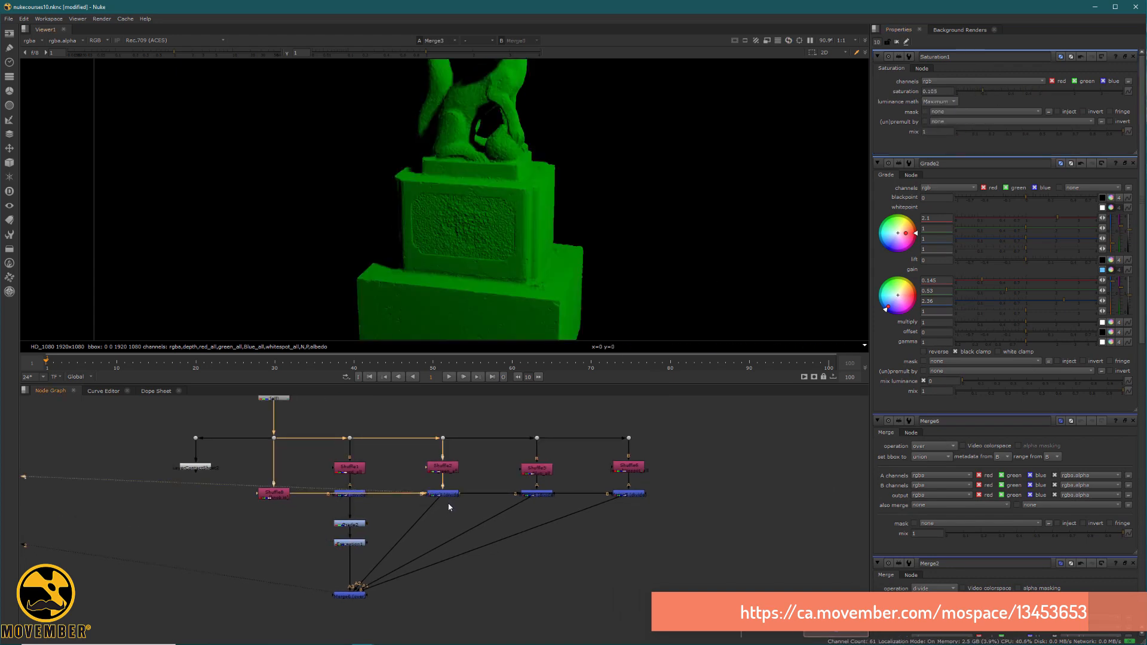
key("g")
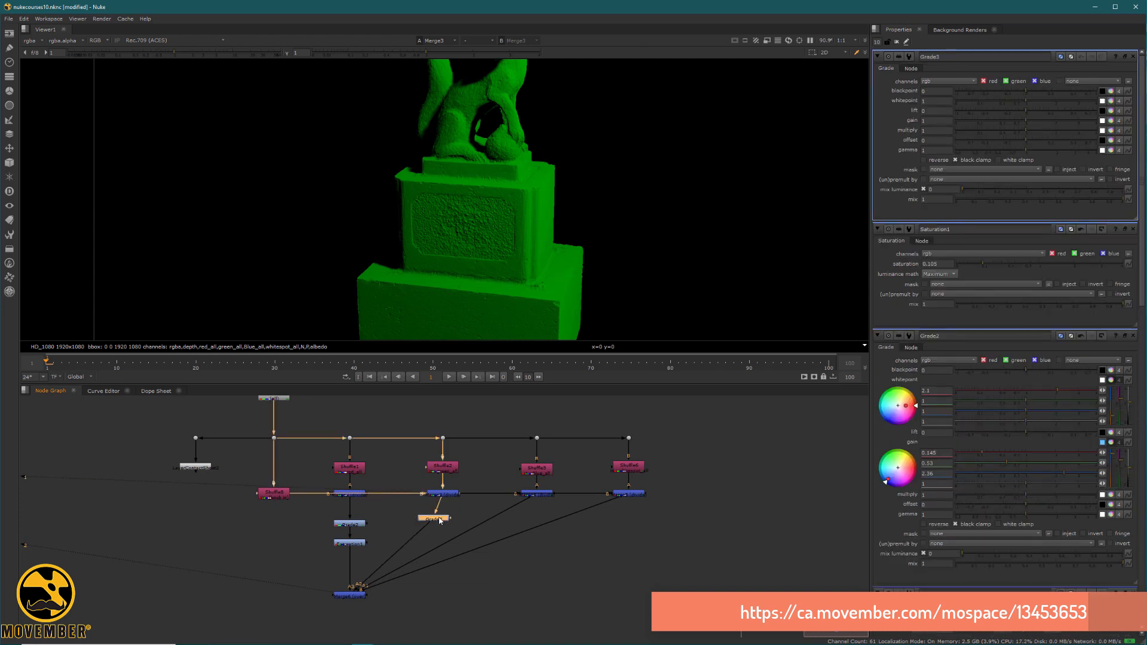
key("Tab")
type("satu")
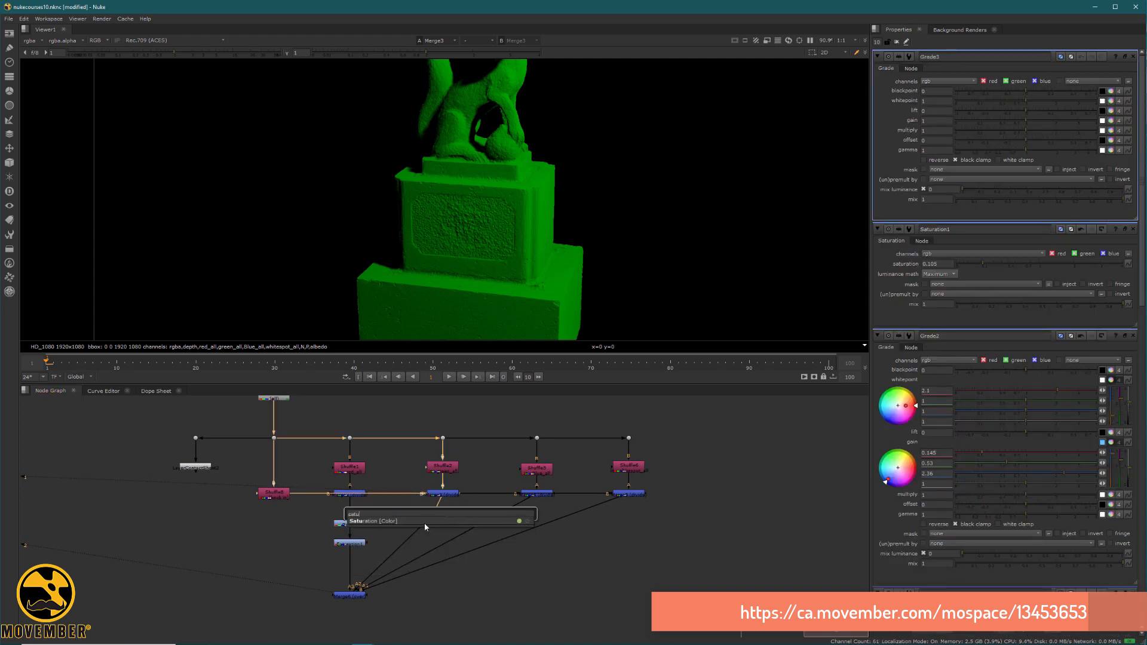
key("Return")
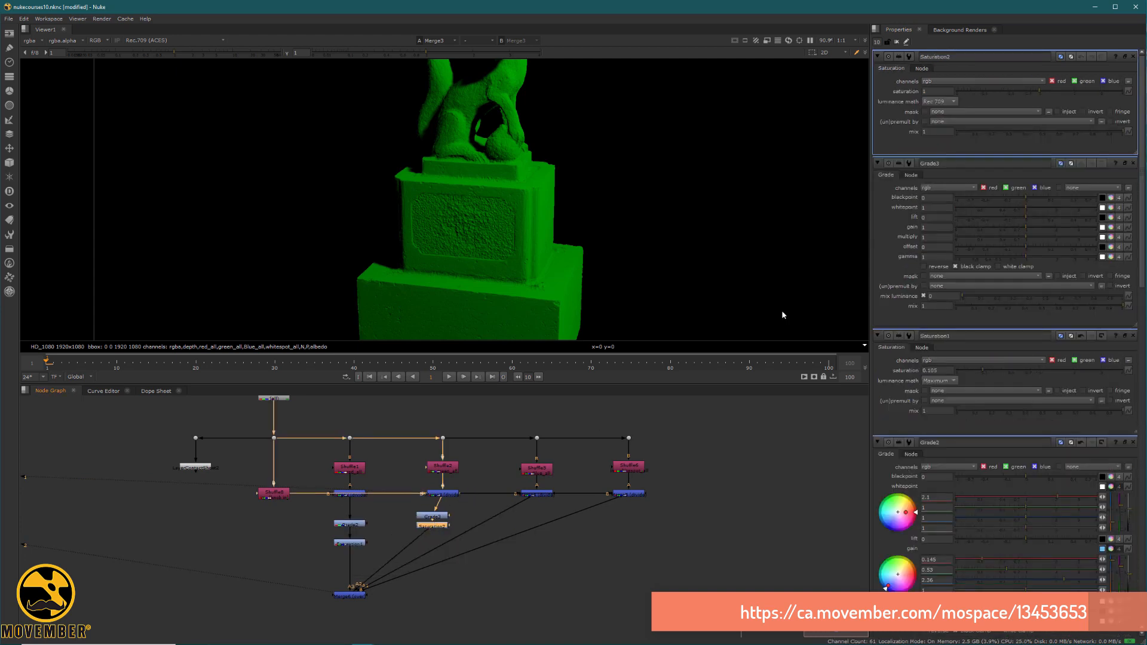
Set the green light's saturation to 0.11, and view its result and the combined light Merge.
left_click(1003, 91)
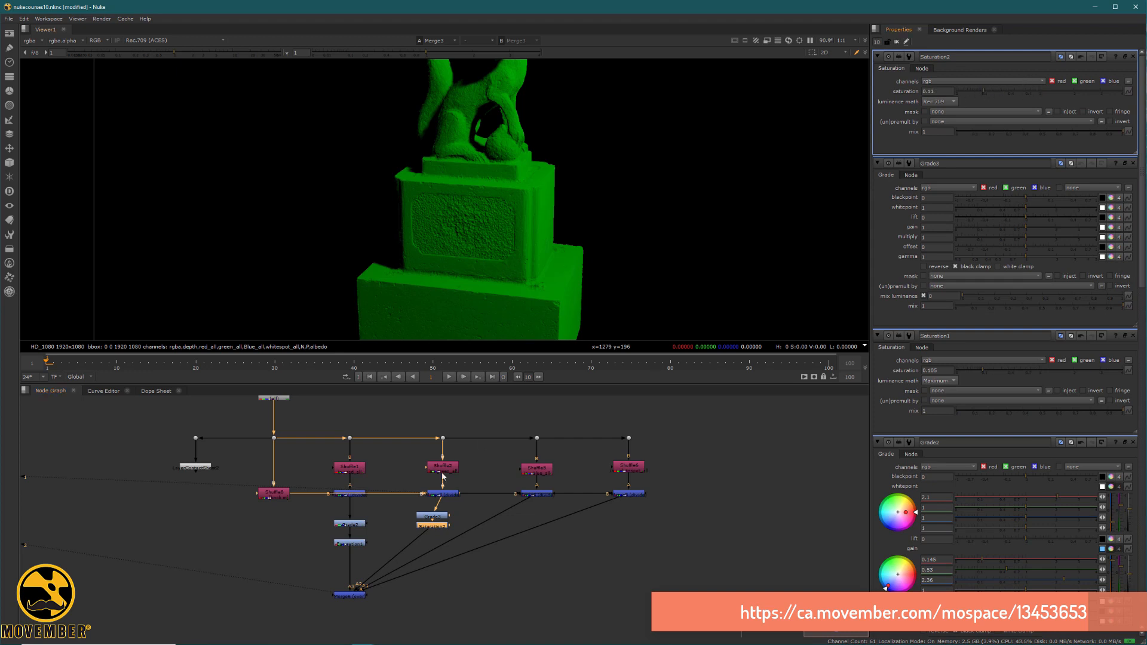
key("1")
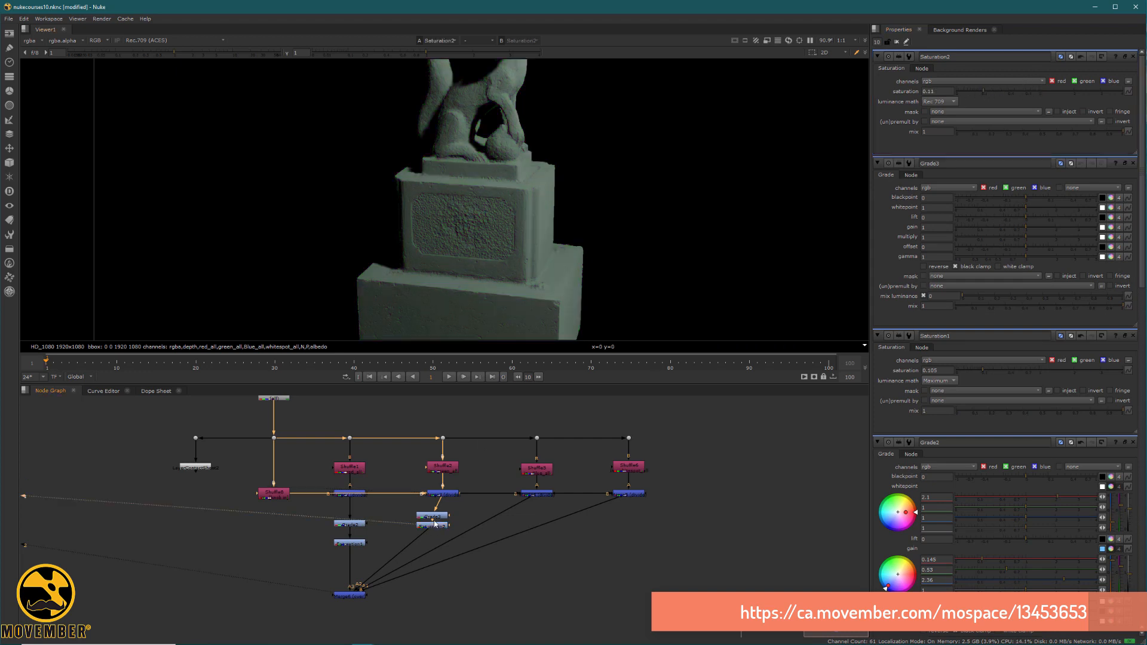
left_click(361, 597)
key("1")
scroll(525, 139, "down", 3)
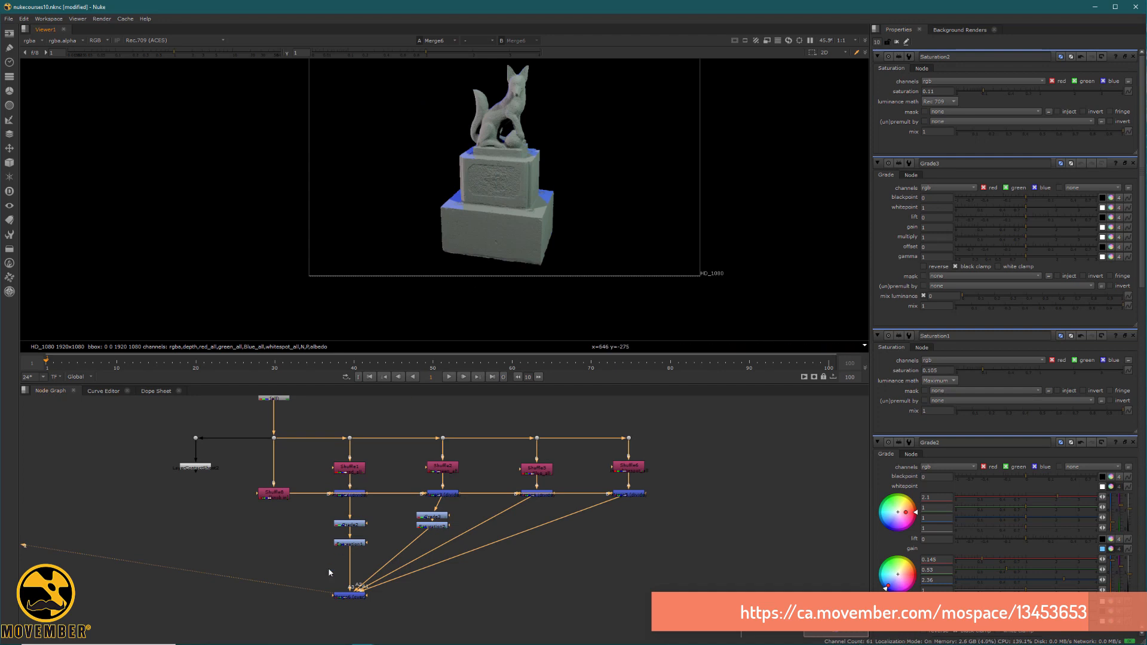
Add a Merge set to multiply that joins the albedo shuffle with the combined light Merge, and view its result.
middle_click_drag(336, 625, 416, 537)
left_click(417, 549)
key("m")
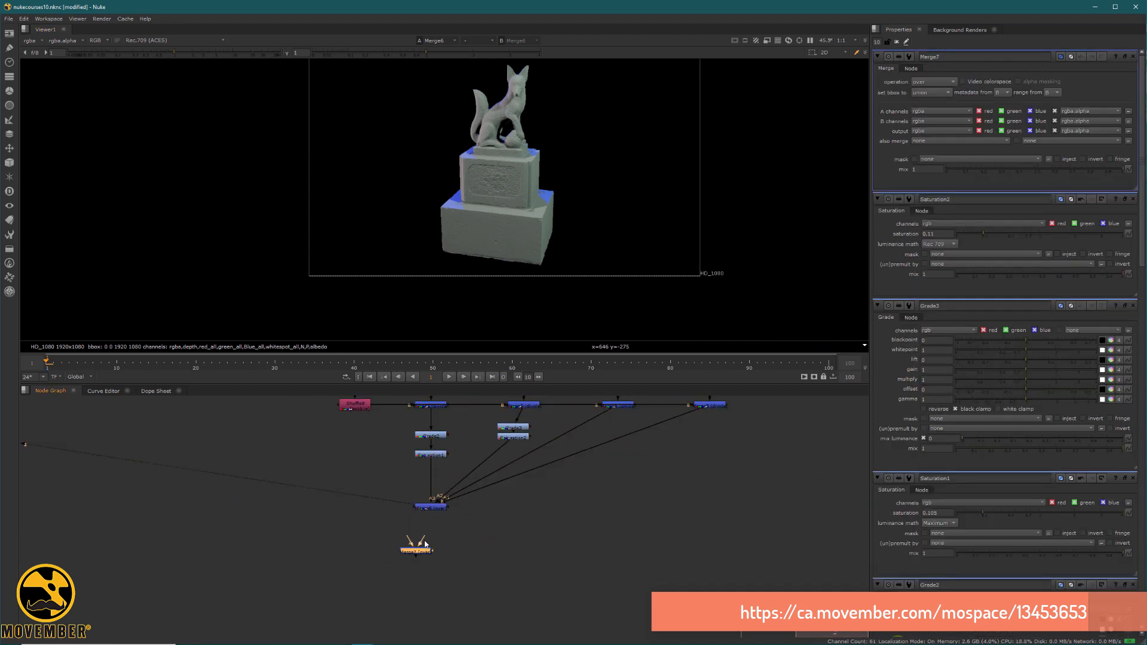
left_click_drag(418, 545, 355, 406)
left_click_drag(425, 558, 427, 517)
left_click_drag(350, 559, 342, 588)
key("1")
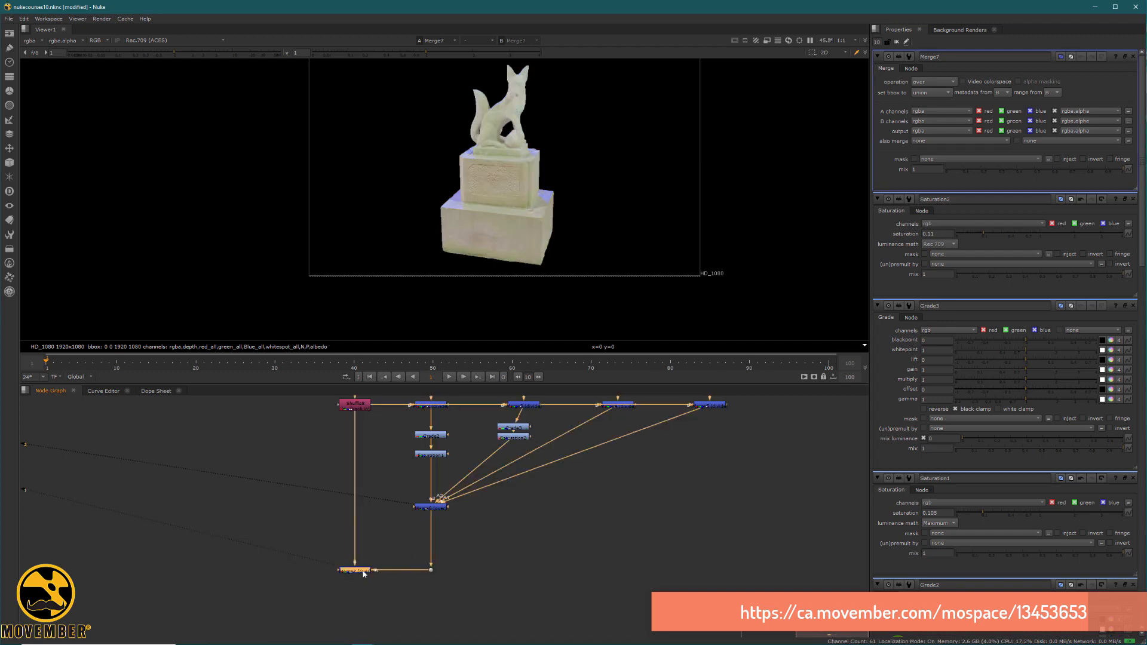
left_click(946, 82)
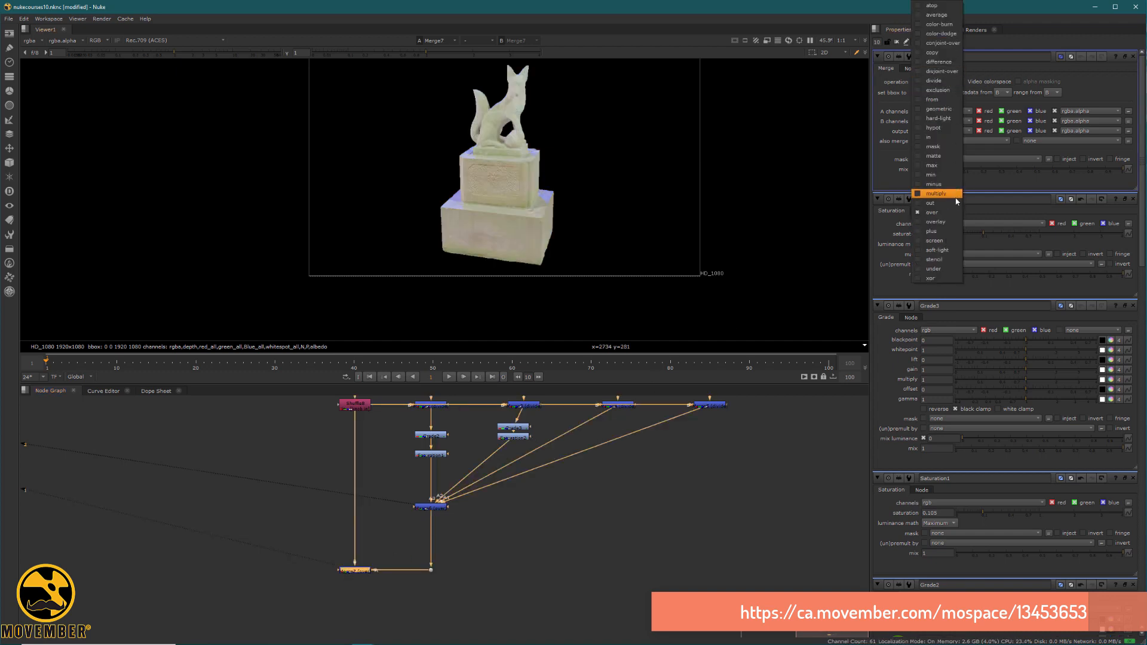
left_click(936, 194)
Examine the multiplied result up close on the fox and pedestal and as a whole, along with the node tree.
middle_click_drag(539, 141, 532, 204)
scroll(531, 205, "up", 5)
middle_click_drag(451, 151, 464, 219)
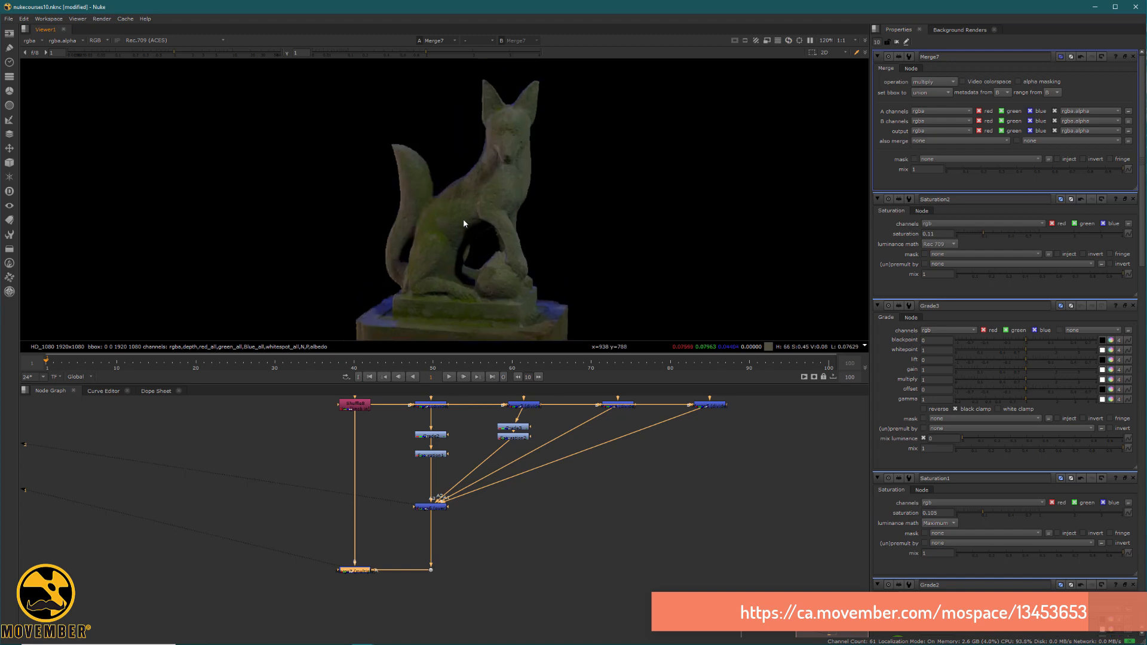
scroll(463, 218, "up", 3)
middle_click_drag(500, 162, 531, 121)
scroll(531, 123, "down", 6)
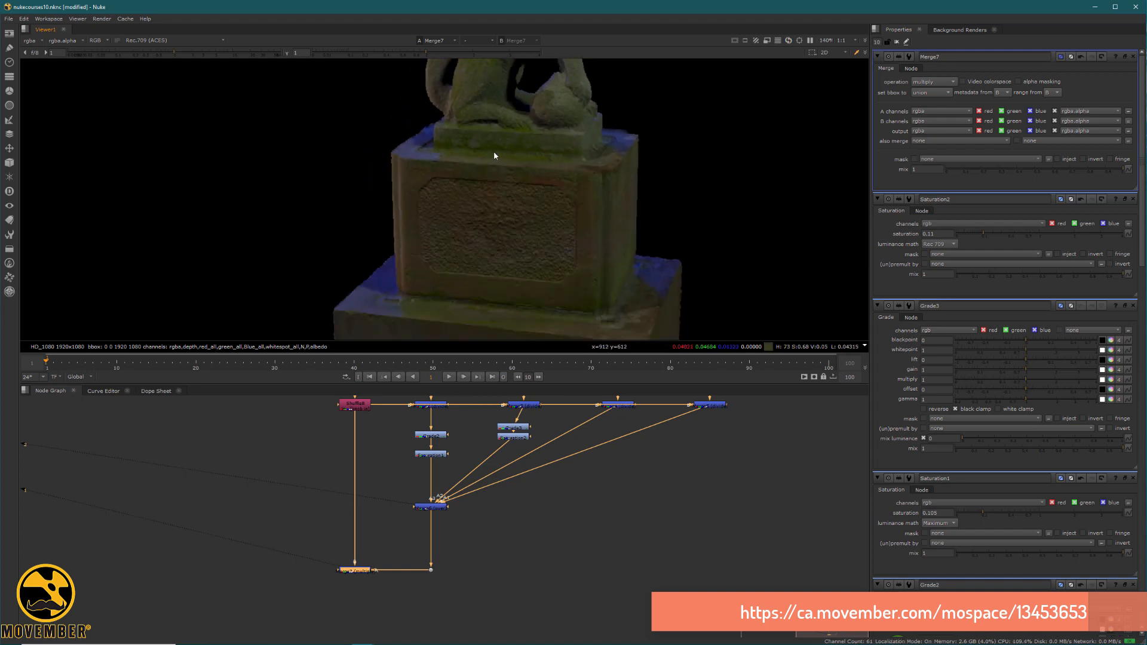
middle_click_drag(481, 207, 451, 207)
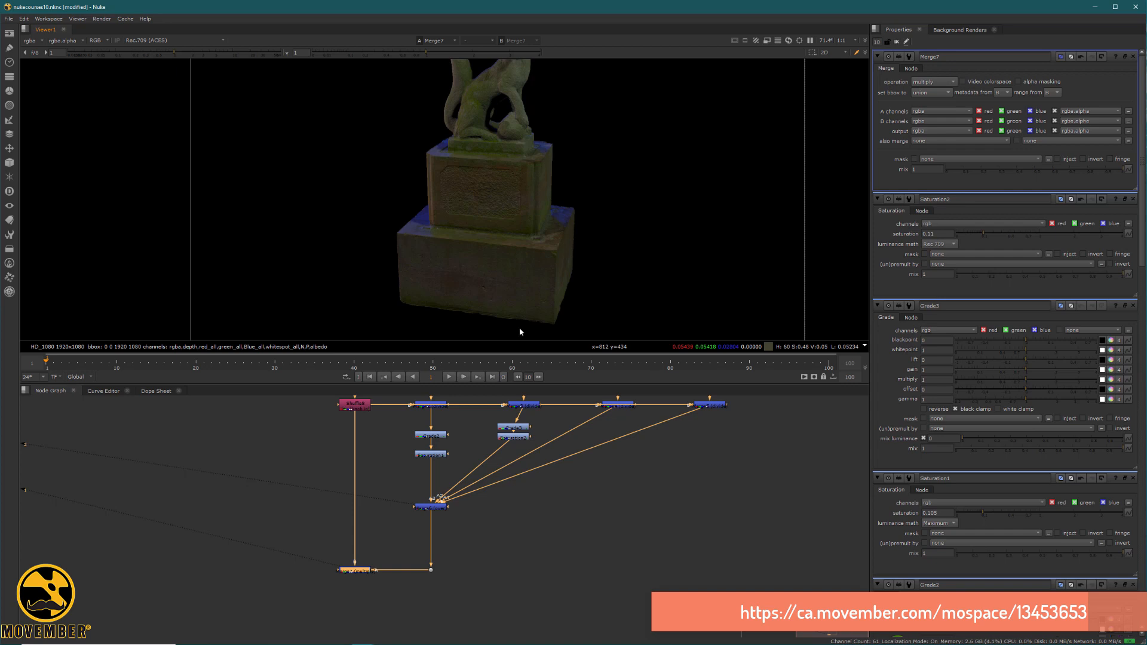
scroll(523, 127, "up", 4)
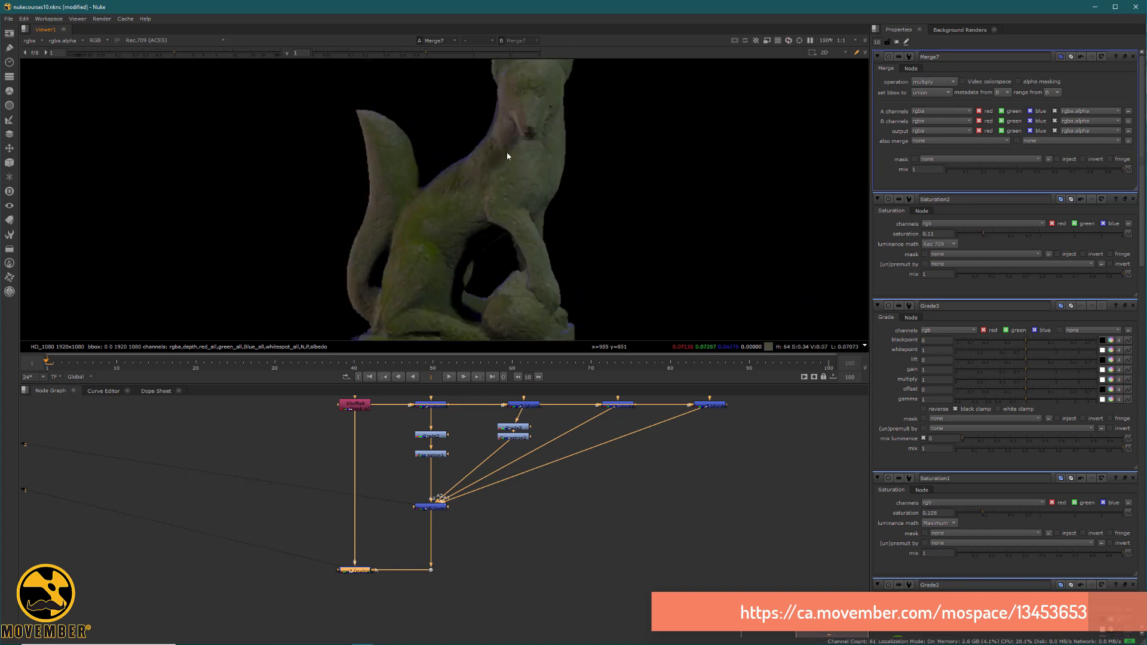
middle_click_drag(506, 96, 511, 215)
middle_click_drag(471, 277, 495, 192)
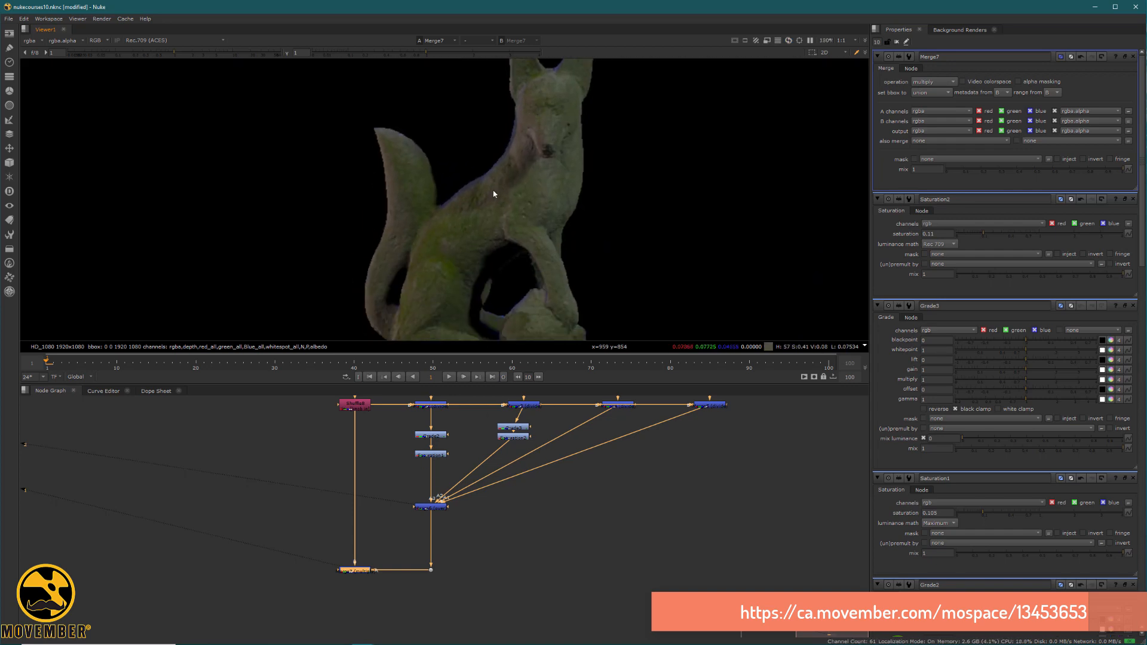
middle_click_drag(447, 305, 472, 199)
scroll(492, 182, "down", 3)
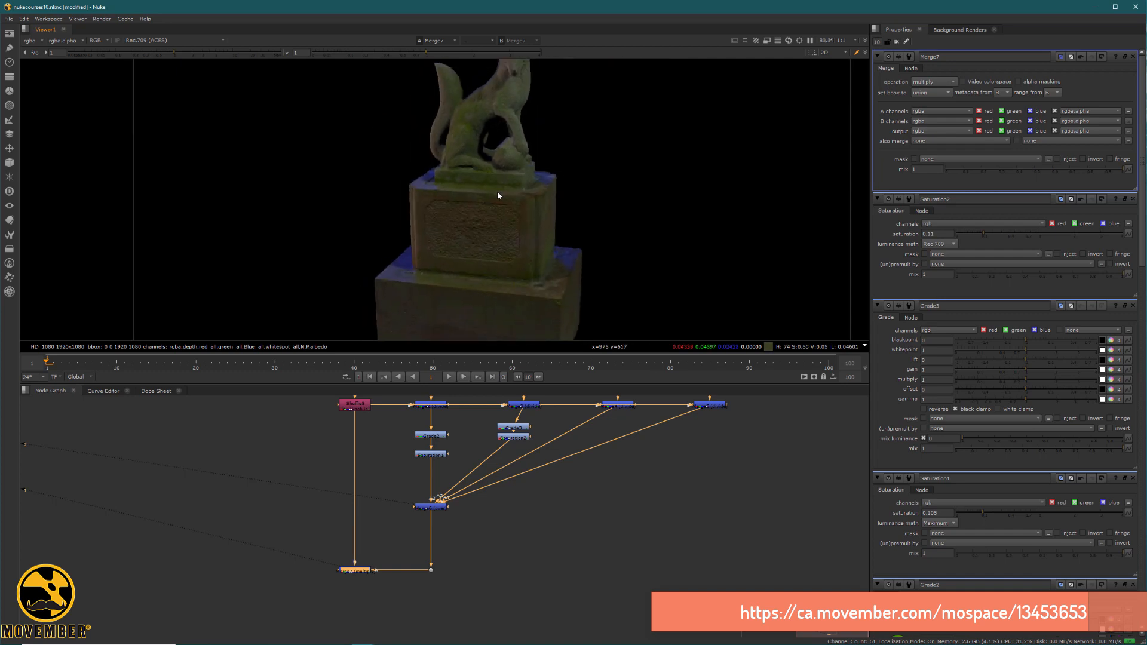
scroll(497, 191, "down", 3)
scroll(383, 451, "down", 2)
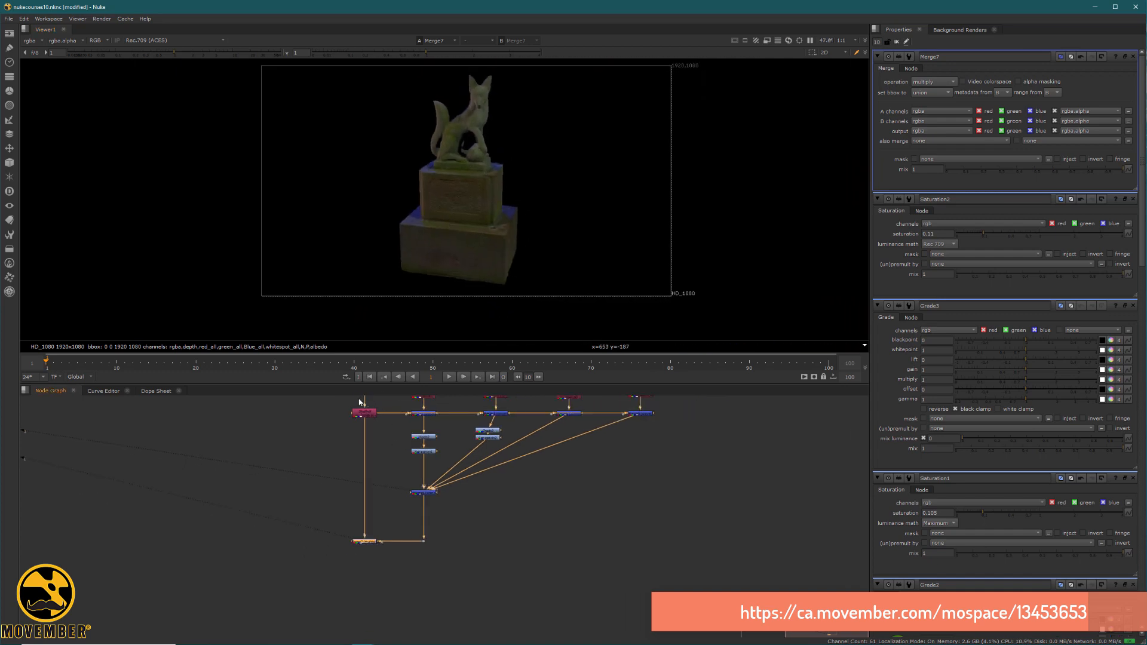
middle_click_drag(408, 423, 391, 507)
middle_click_drag(465, 159, 457, 201)
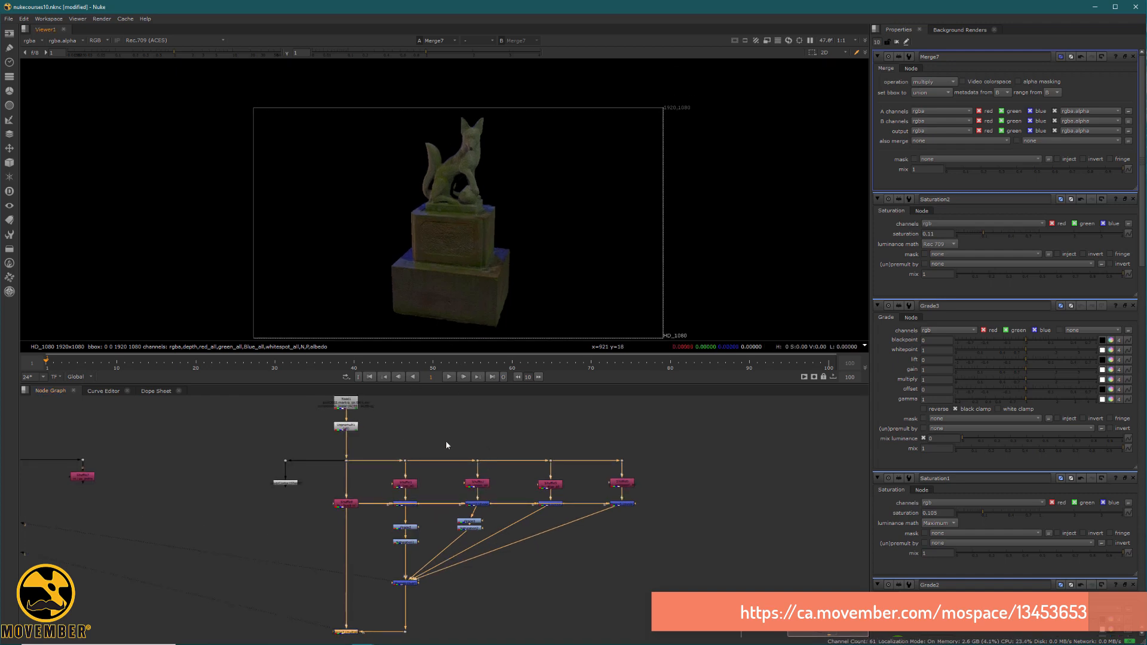